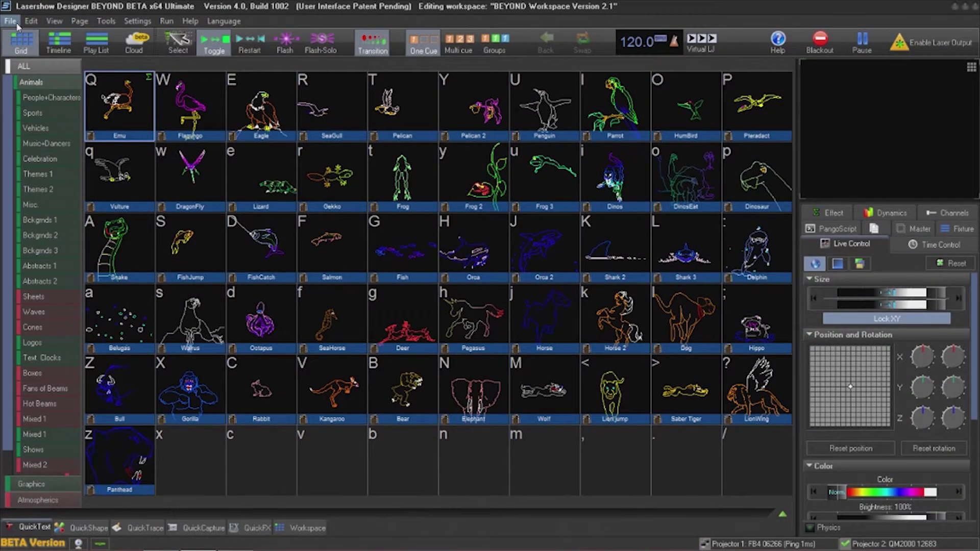
Open the FB4 Browser and go to the projector's content/dmx folder
left_click(17, 24)
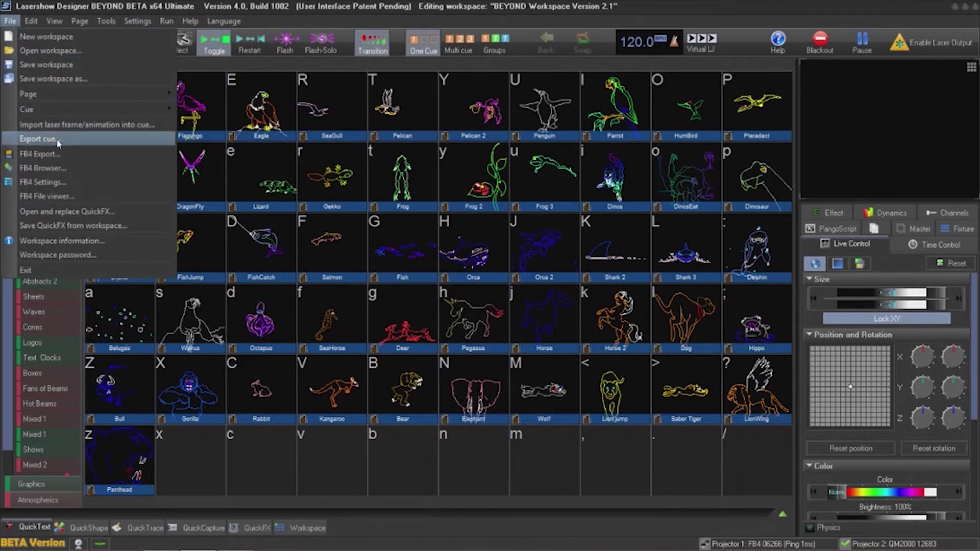
left_click(65, 168)
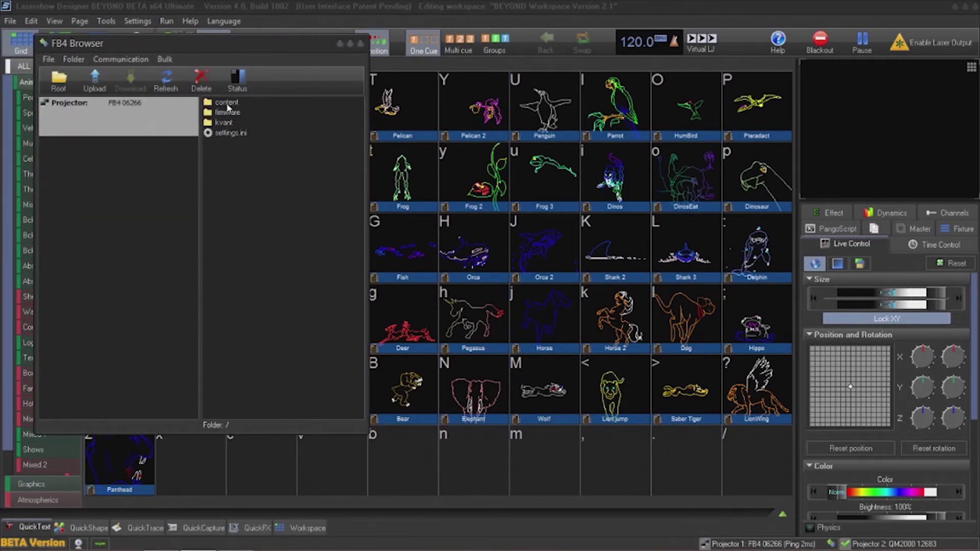
double_click(227, 103)
left_click(228, 133)
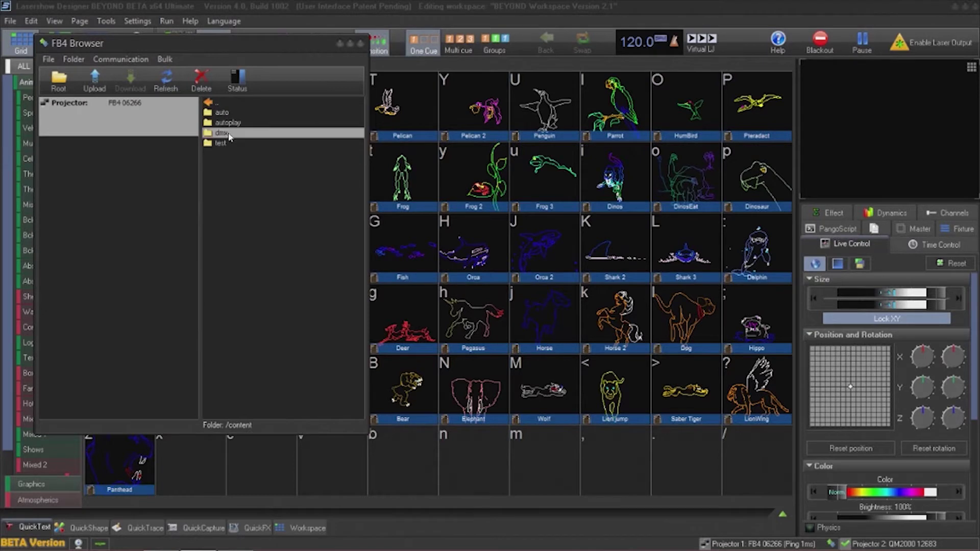
double_click(228, 134)
Select all 390 animation files, delete them, and close the browser
left_click(246, 113)
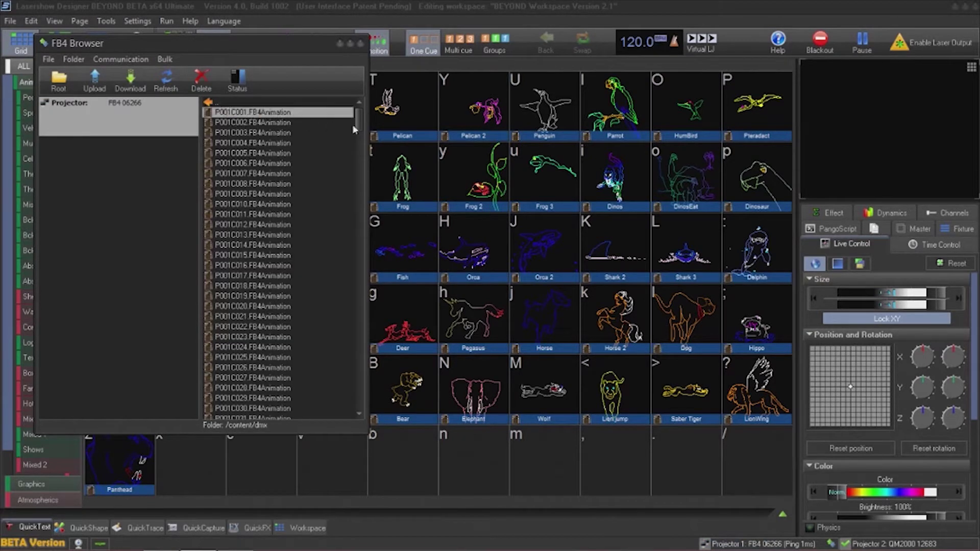
left_click_drag(359, 118, 361, 417)
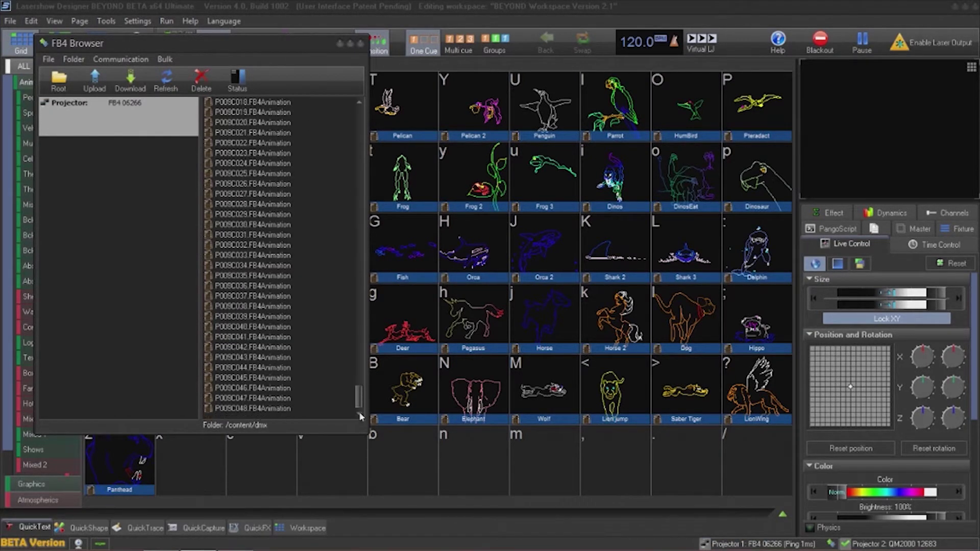
left_click(295, 409, "shift")
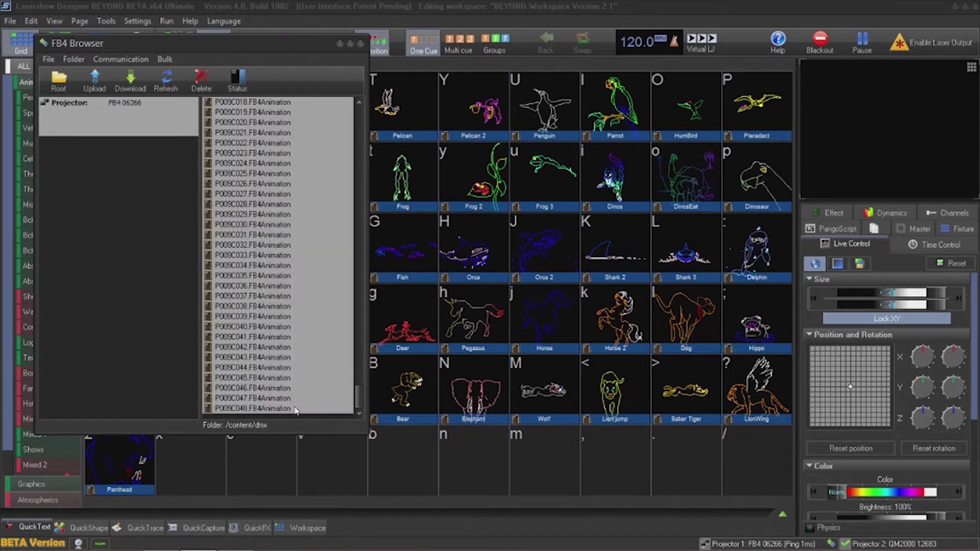
left_click(201, 81)
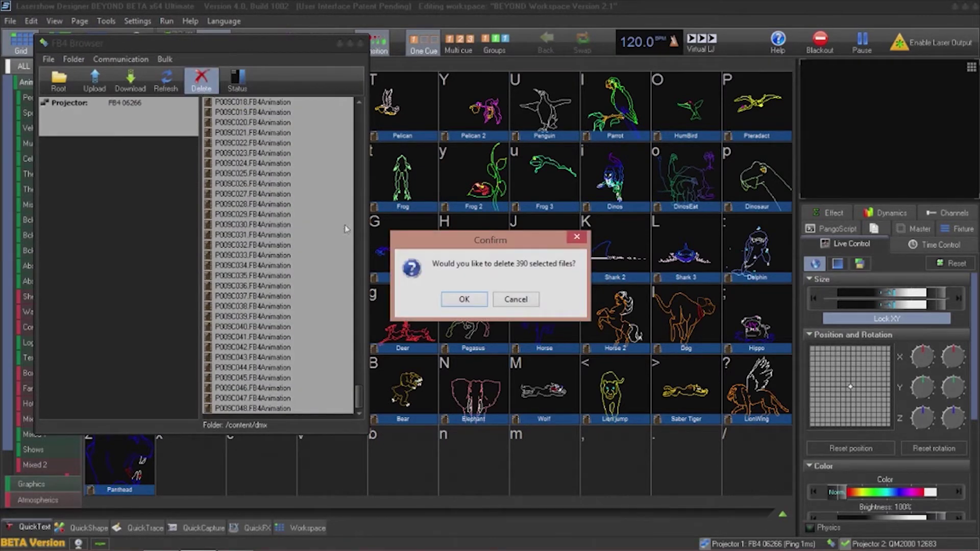
left_click(459, 300)
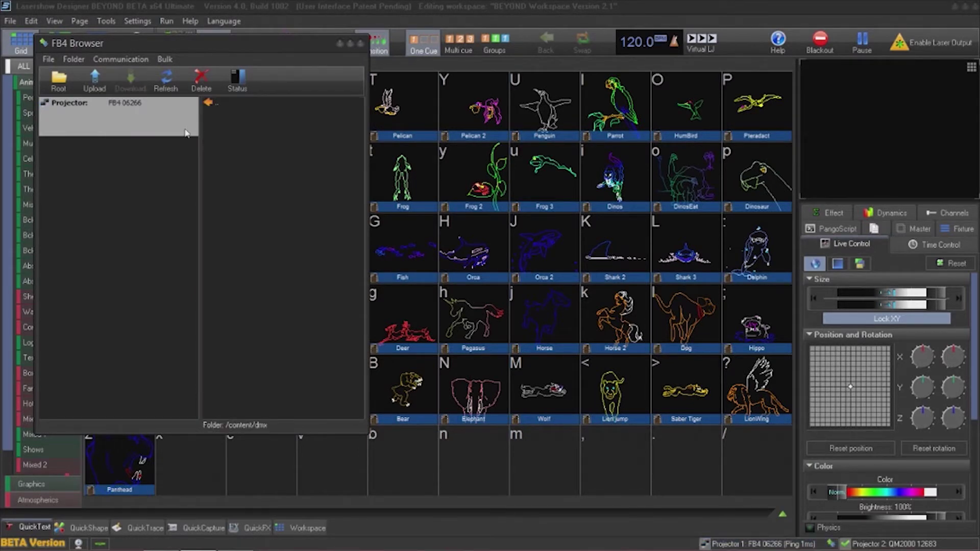
key("Escape")
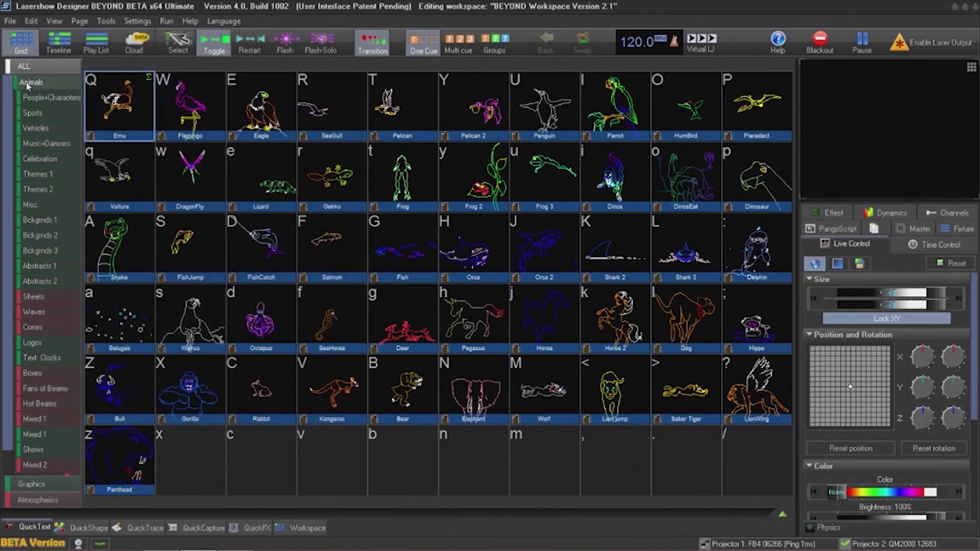
Delete the Abstracts 2 and Abstracts 1 graphics pages
left_click(40, 98)
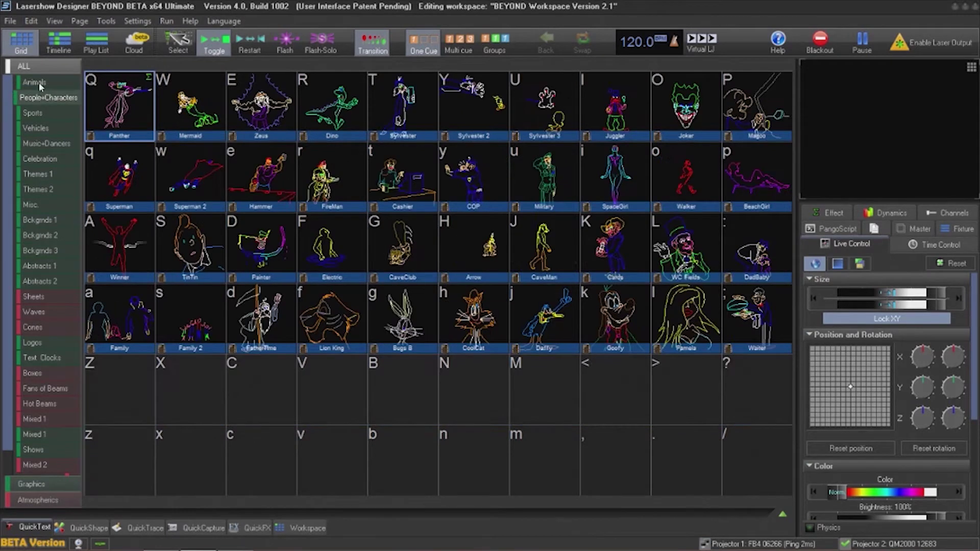
left_click(42, 268)
left_click(42, 281)
right_click(44, 282)
left_click(82, 304)
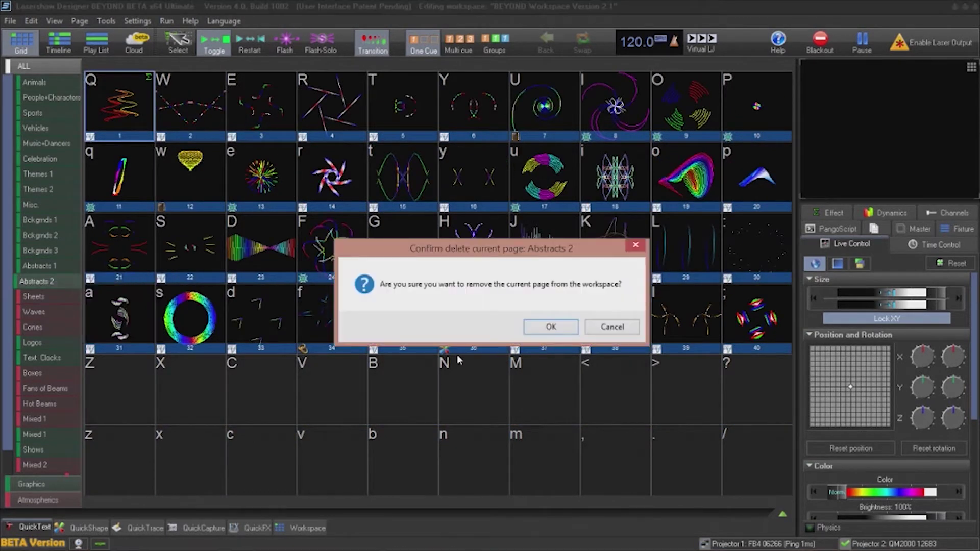
left_click(536, 329)
right_click(49, 264)
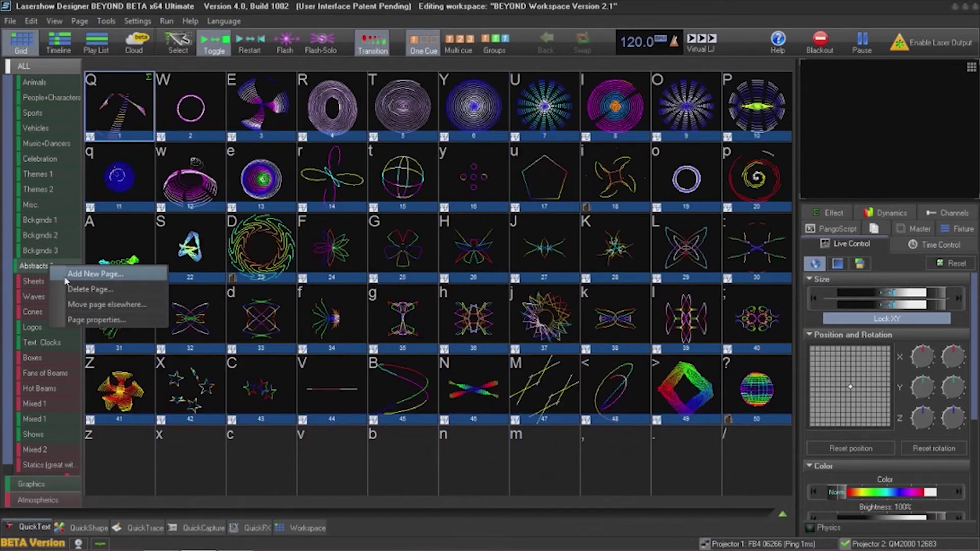
left_click(87, 288)
left_click(550, 330)
Delete the Bckgrnds 3 and Bckgrnds 2 pages
left_click(41, 250)
right_click(34, 250)
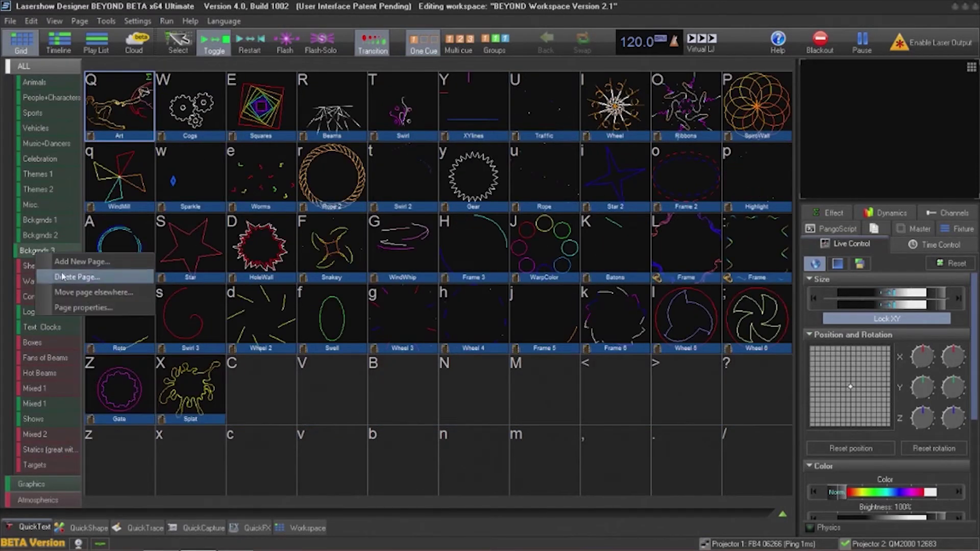
left_click(74, 275)
left_click(536, 326)
left_click(44, 235)
right_click(44, 235)
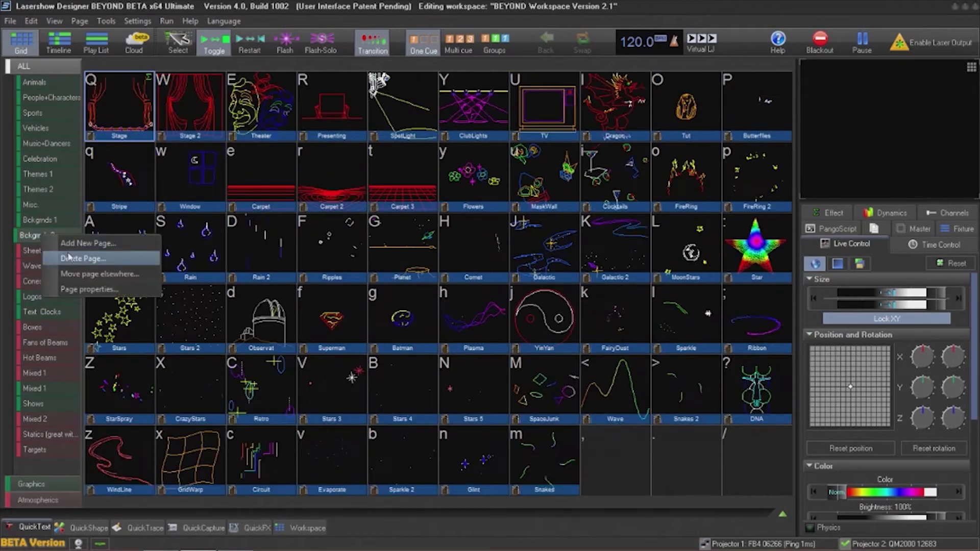
left_click(72, 258)
left_click(559, 328)
Delete the Animals and Sports pages
left_click(43, 82)
right_click(44, 82)
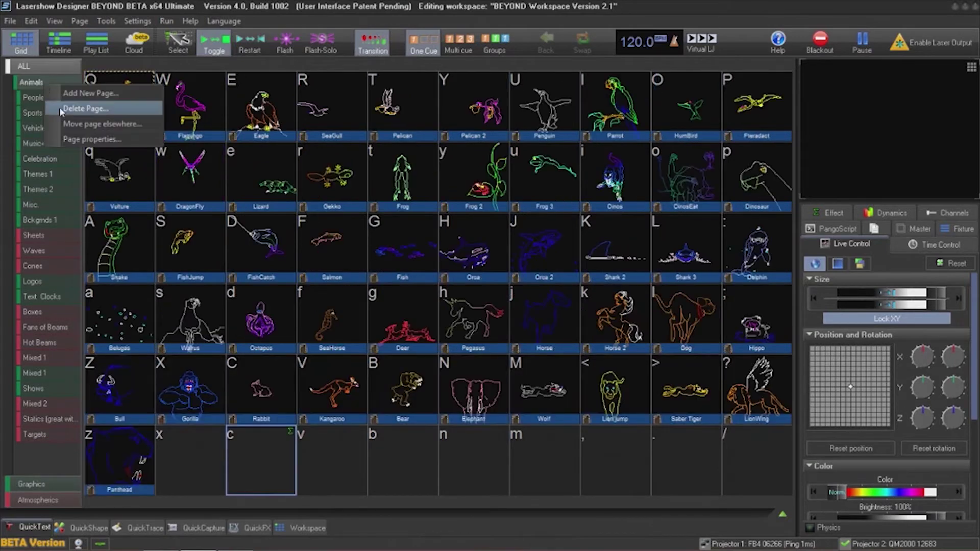
left_click(77, 109)
left_click(552, 327)
left_click(48, 95)
right_click(48, 93)
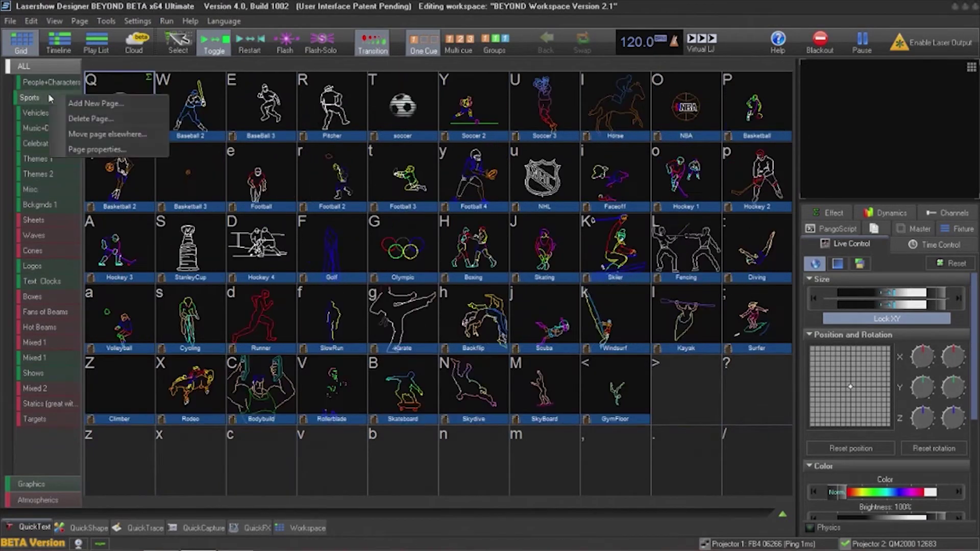
left_click(72, 118)
left_click(537, 328)
Delete the People+Characters and Music+Dancers pages
left_click(46, 83)
right_click(46, 83)
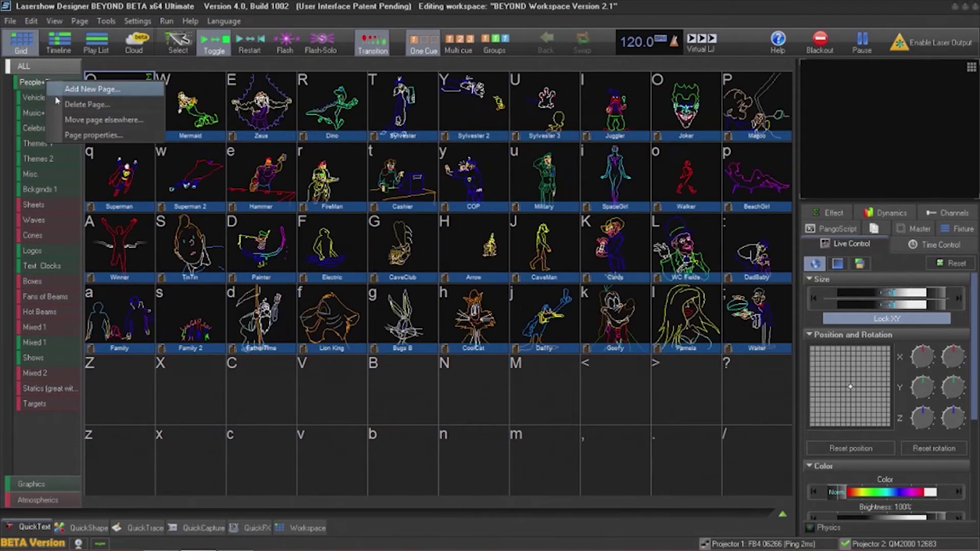
left_click(74, 103)
left_click(554, 327)
right_click(62, 99)
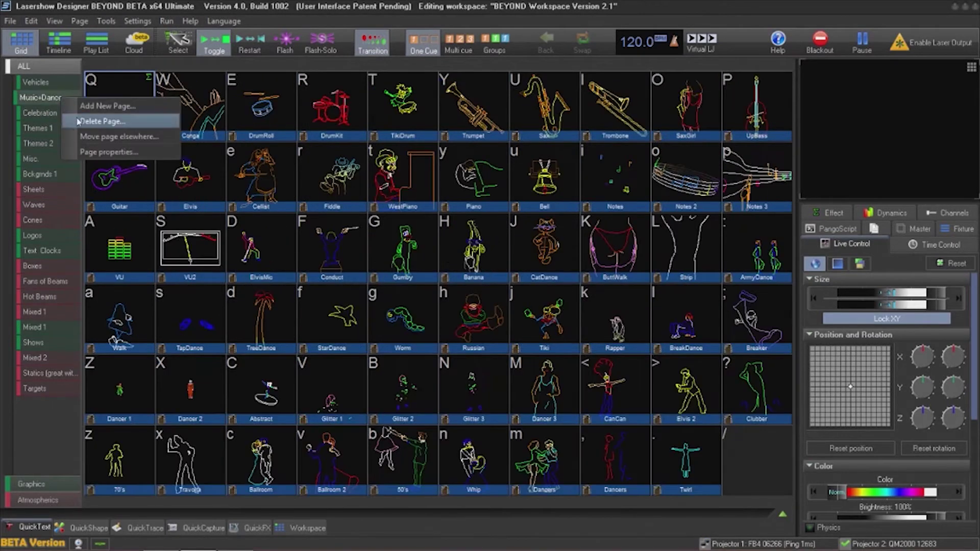
left_click(76, 120)
left_click(553, 327)
Delete the Themes 1 and Celebration pages, and begin removing Vehicles
left_click(47, 113)
right_click(47, 113)
left_click(90, 138)
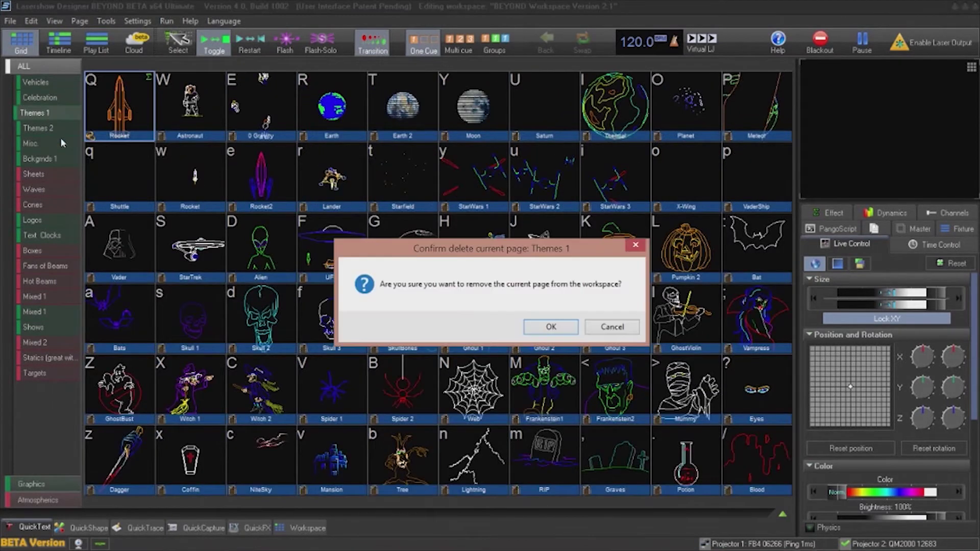
left_click(555, 327)
left_click(49, 98)
right_click(50, 98)
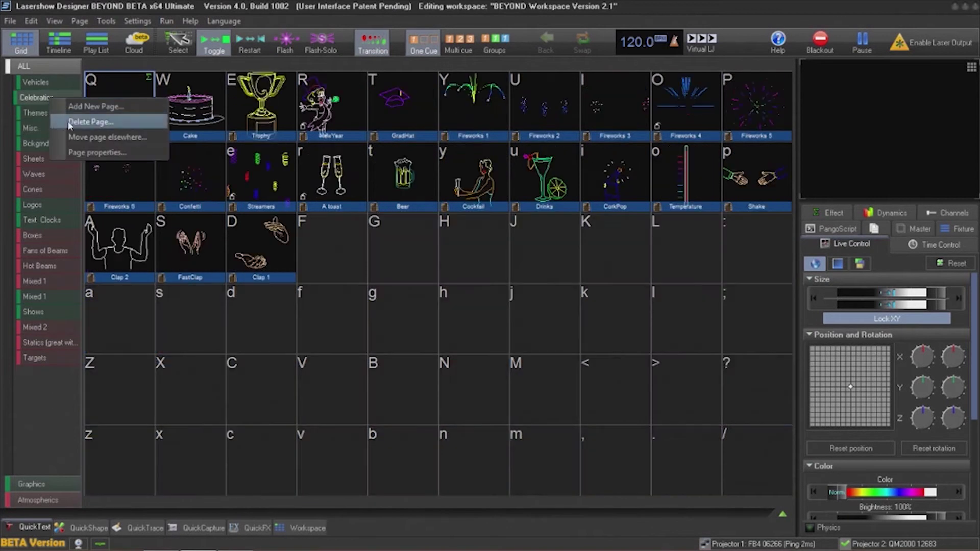
left_click(84, 122)
left_click(554, 326)
left_click(48, 83)
right_click(48, 83)
Use Save workspace as to store the workspace under the name AtmosphericsOnly
left_click(12, 21)
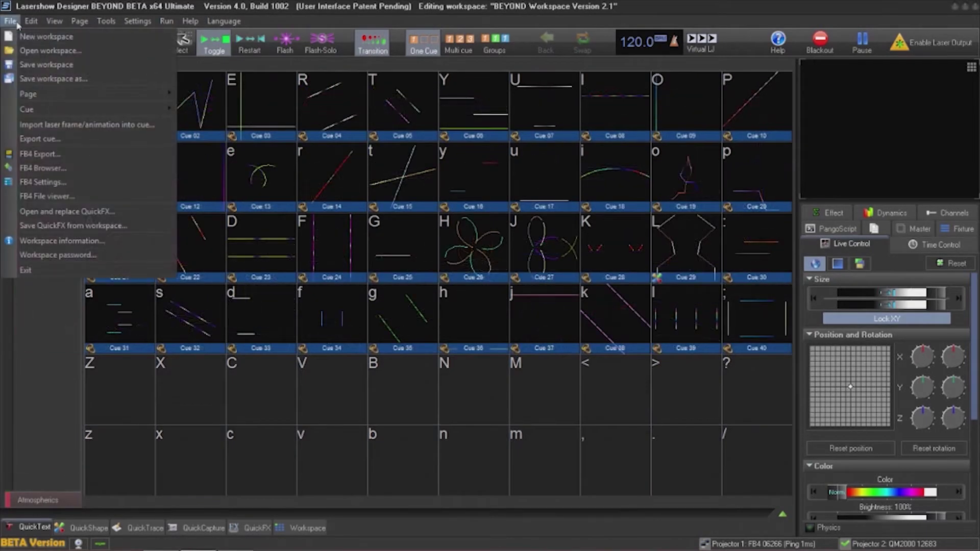
left_click(48, 77)
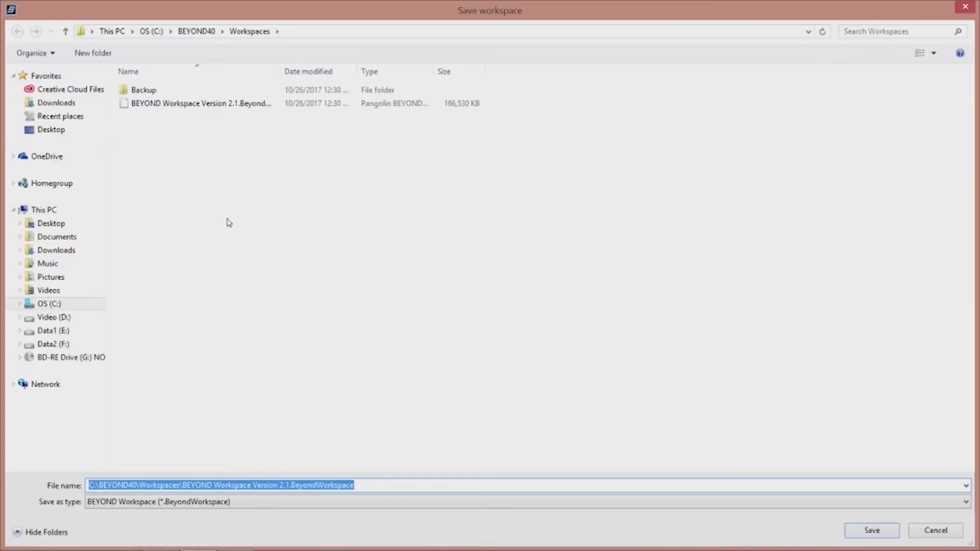
type("AtmosphericsOnly")
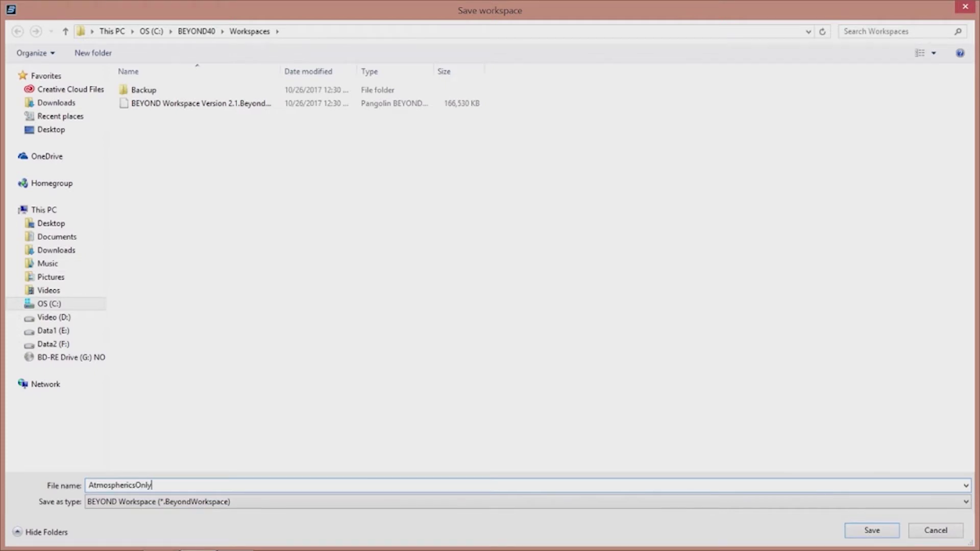
key("Return")
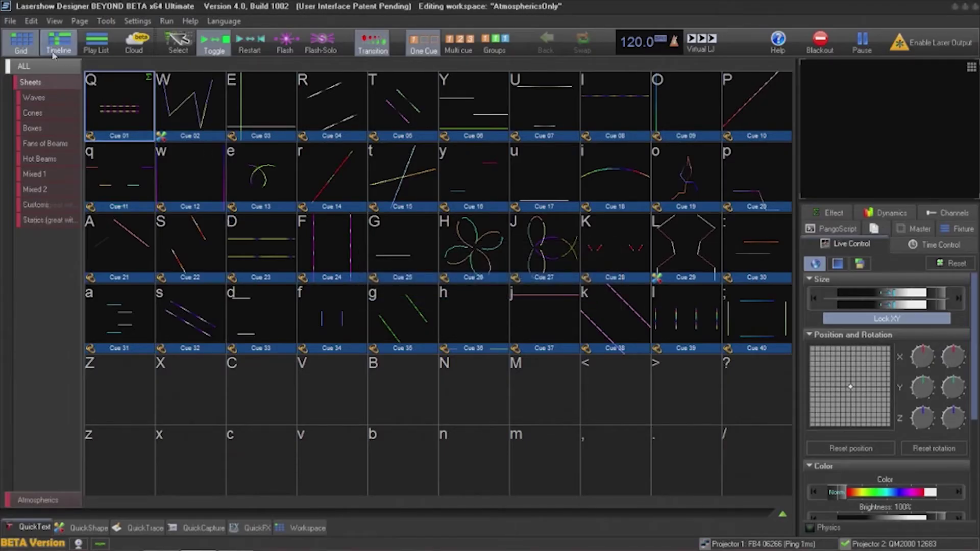
Start an FB4 export of type DMX - Workspace and move its window up-left
left_click(11, 21)
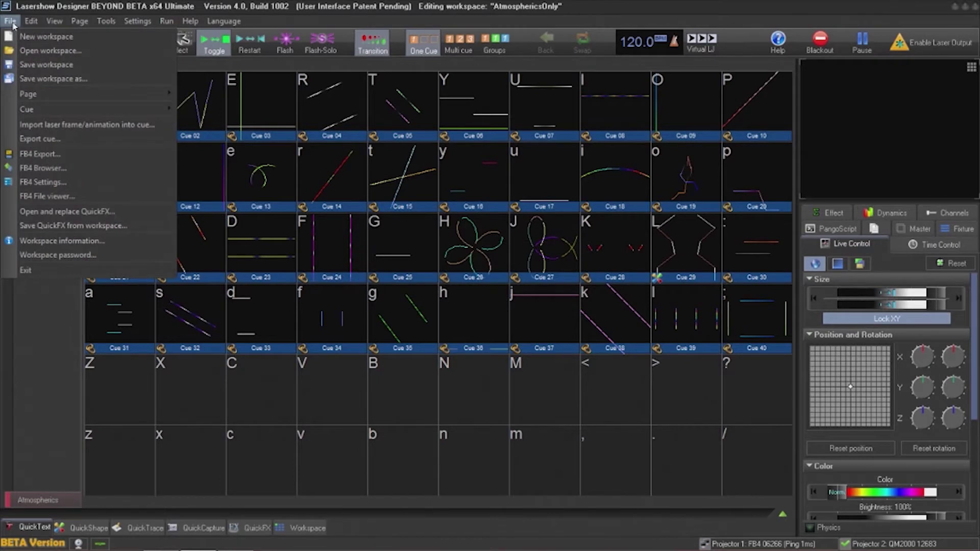
left_click(39, 152)
left_click(372, 241)
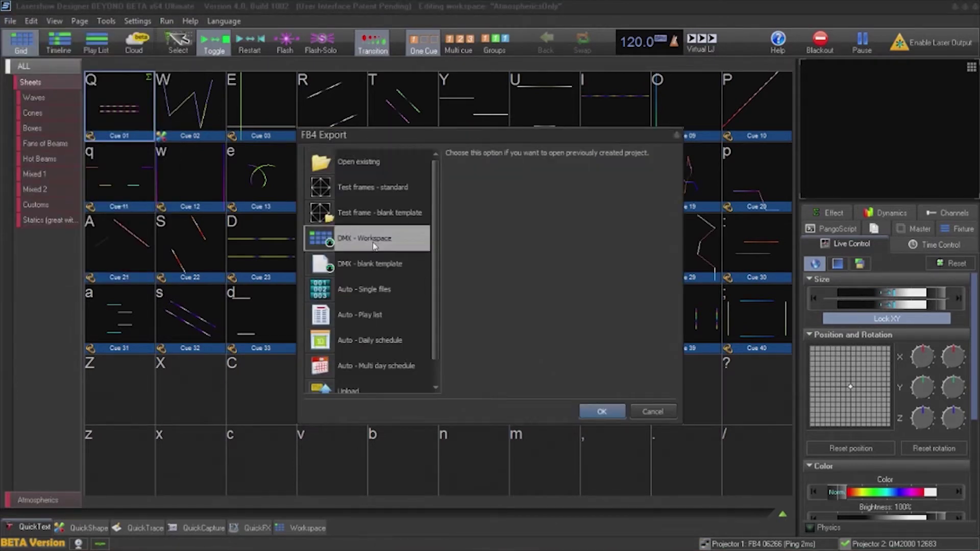
left_click(590, 413)
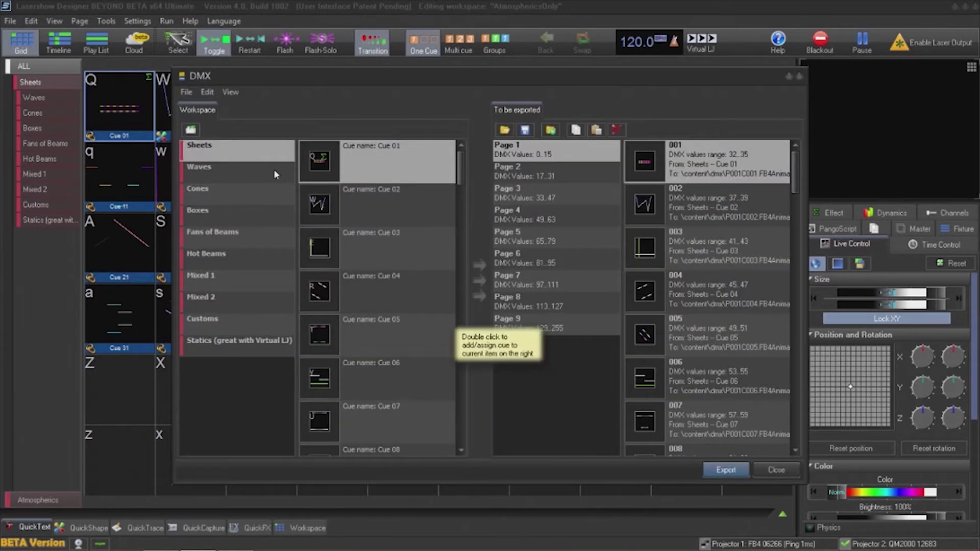
left_click_drag(324, 82, 255, 58)
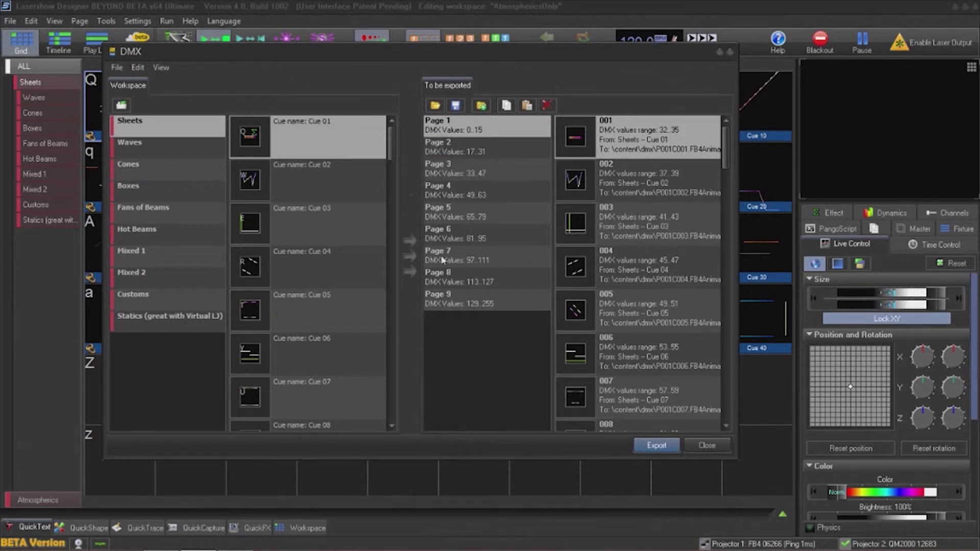
Review the cues on Pages 9, 8, 7 and 6, return to Page 1, then export
left_click(454, 298)
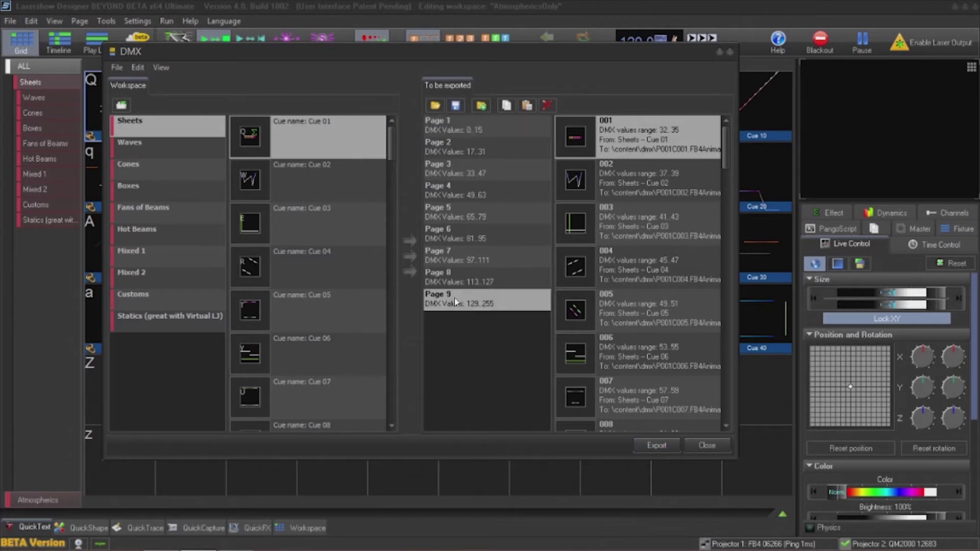
left_click(453, 269)
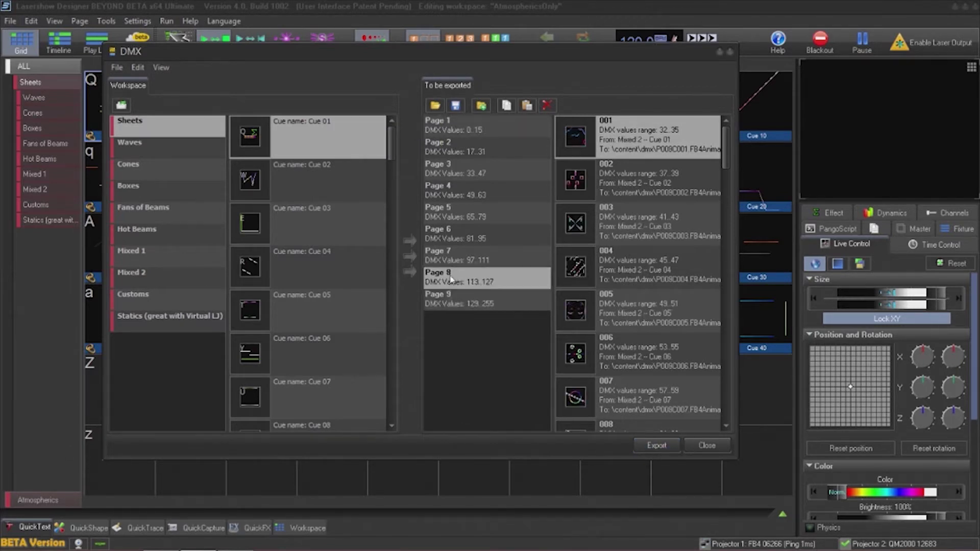
left_click(453, 259)
left_click(455, 238)
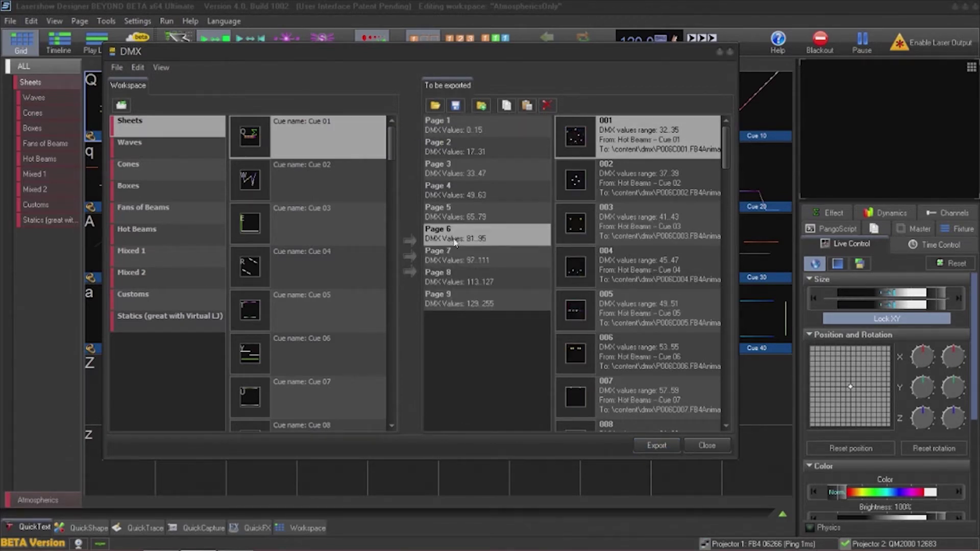
left_click(657, 445)
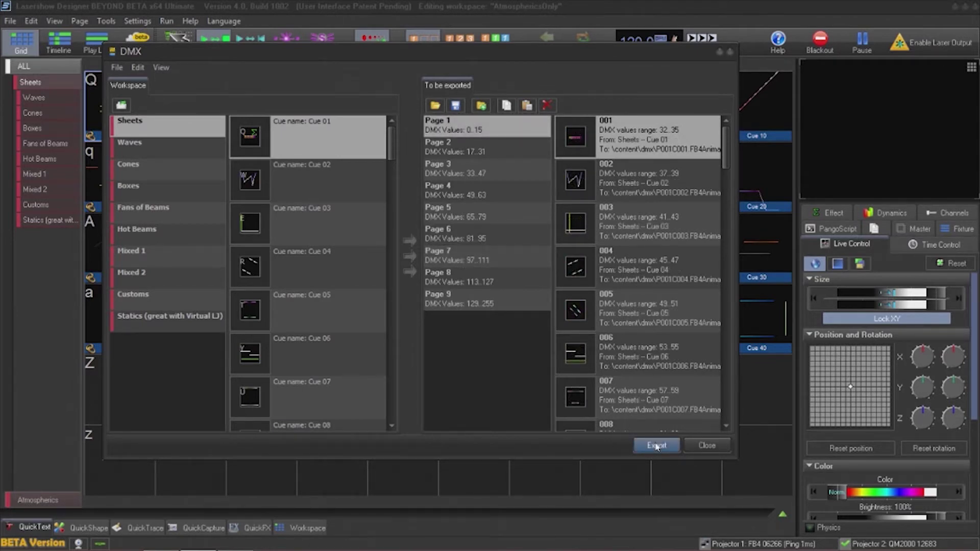
left_click(657, 445)
Save the export project as DMX-Atmospherics-Only
left_click(570, 300)
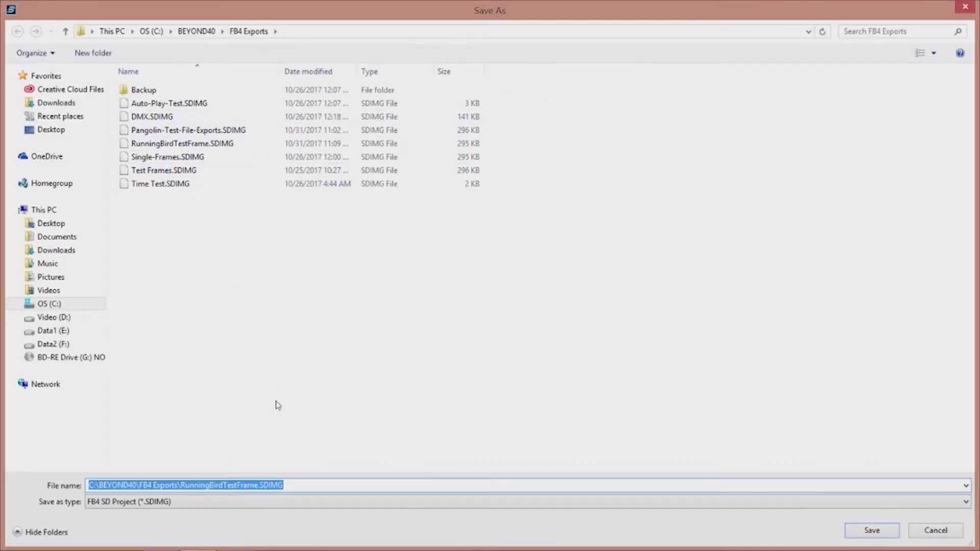
type("DMX-Atmospherics-Only")
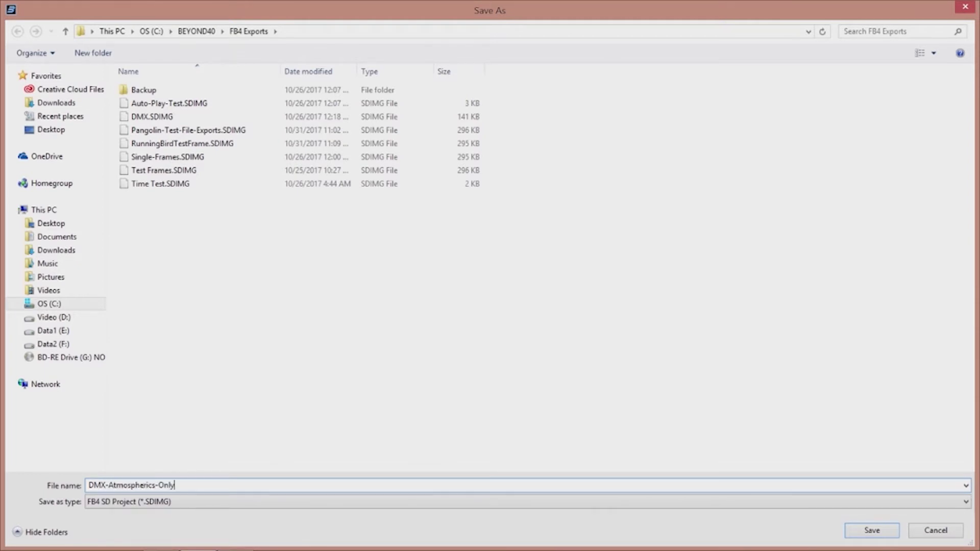
key("Return")
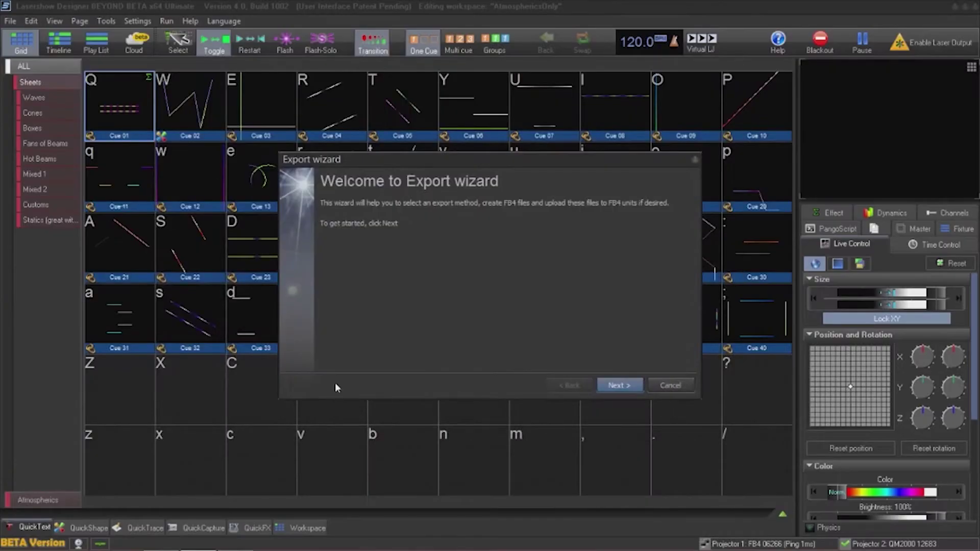
Step through the export wizard with Do not apply any correction and generic content
left_click(619, 385)
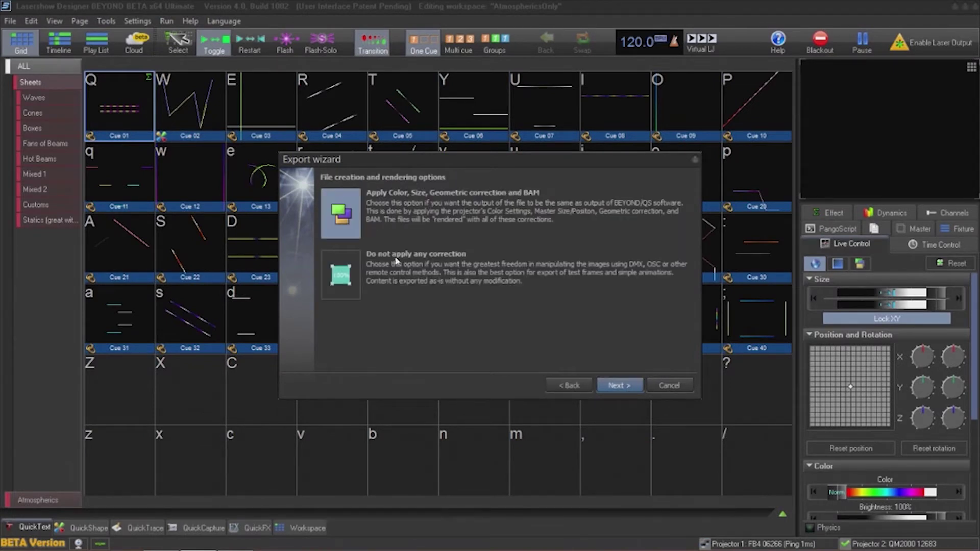
left_click(358, 277)
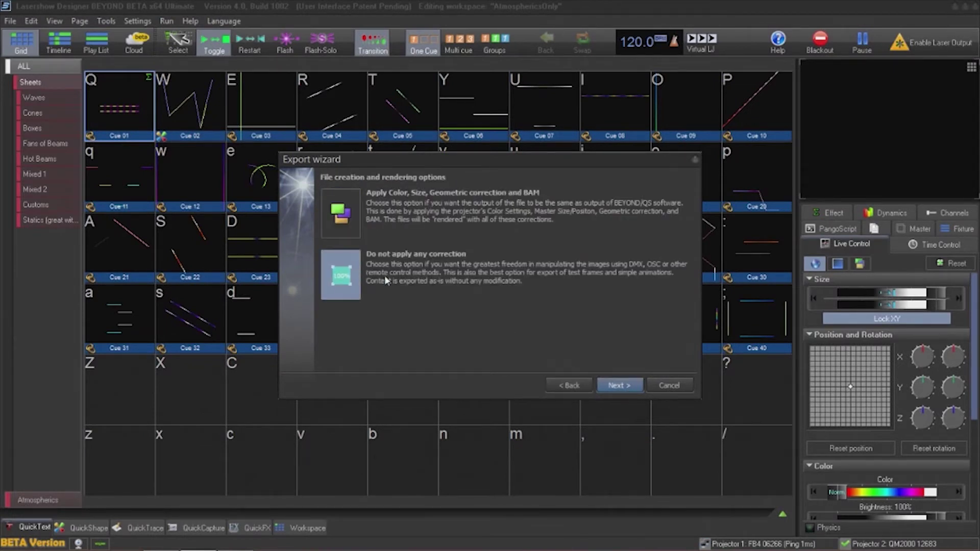
left_click(619, 386)
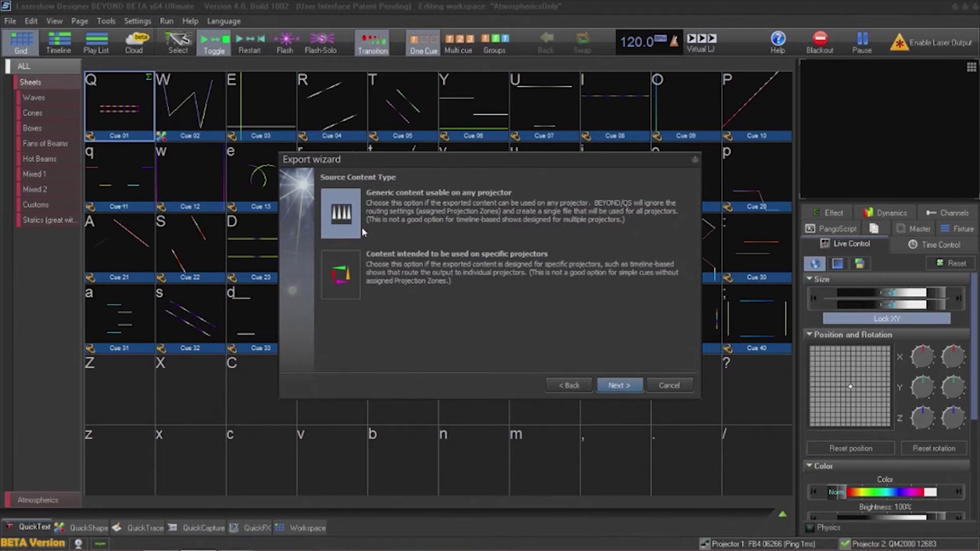
left_click(617, 386)
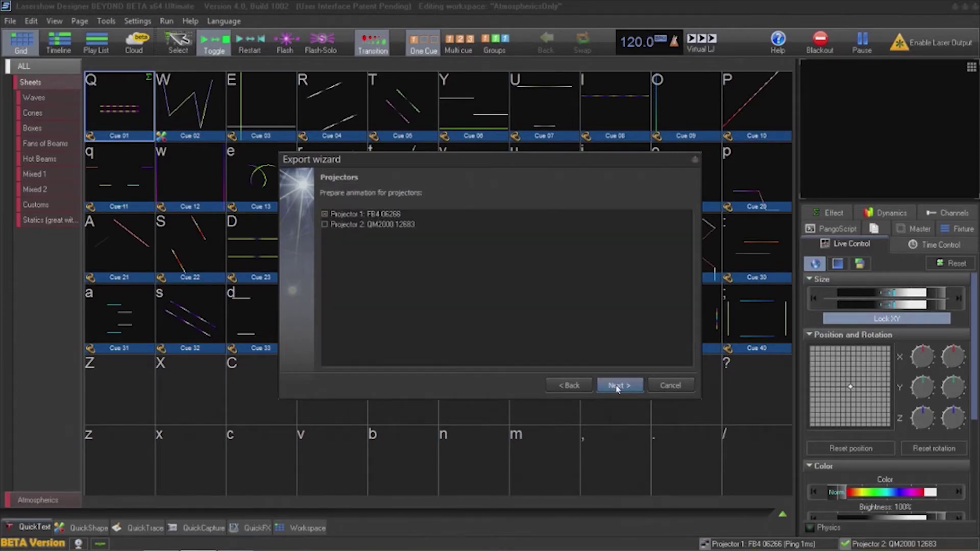
left_click(62, 45)
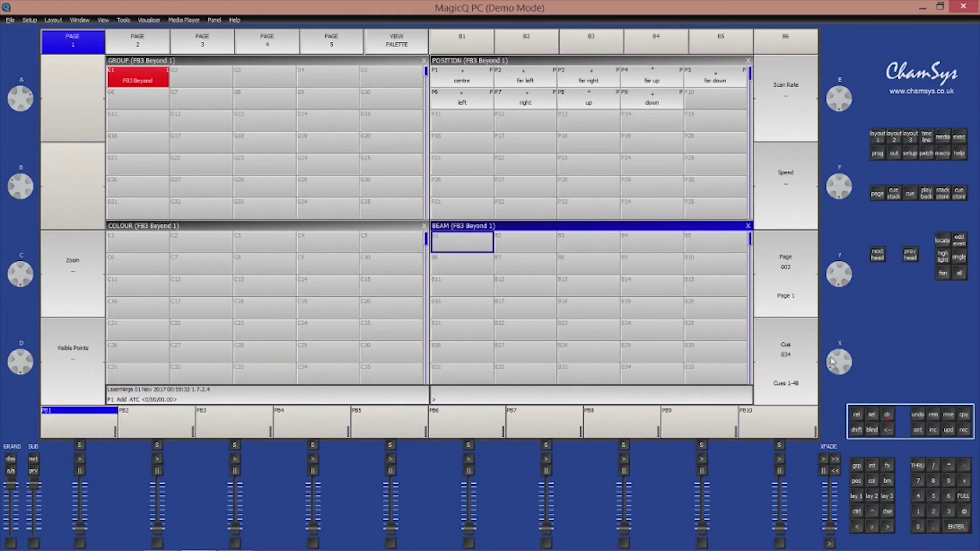
In MagicQ, raise the laser's cue value to 035 and its page value to 136 (Page 9)
scroll(840, 364, "up", 5)
scroll(840, 368, "up", 20)
left_click_drag(842, 383, 859, 359)
mouse_move(845, 273)
left_mouse_down()
mouse_move(851, 388)
mouse_move(859, 303)
mouse_move(864, 319)
left_mouse_up()
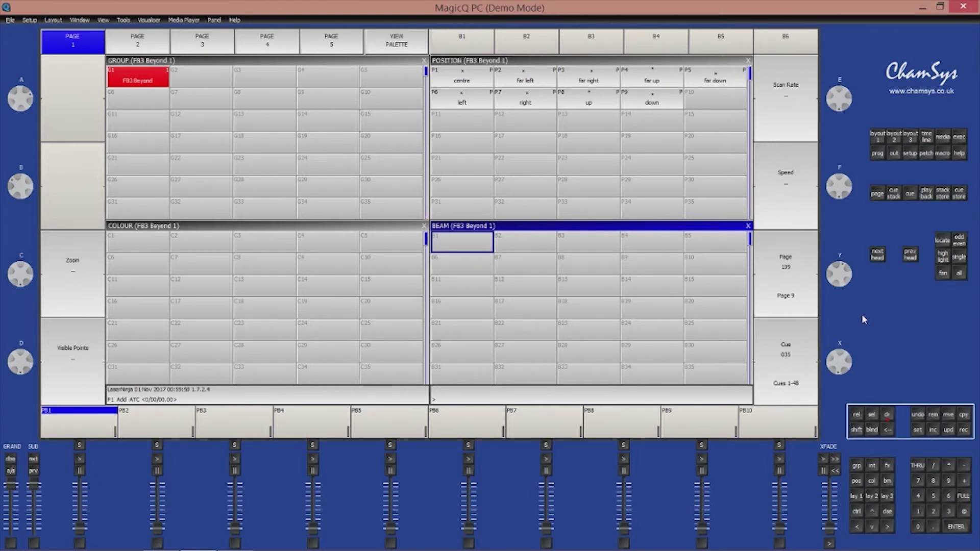
left_click_drag(845, 276, 846, 239)
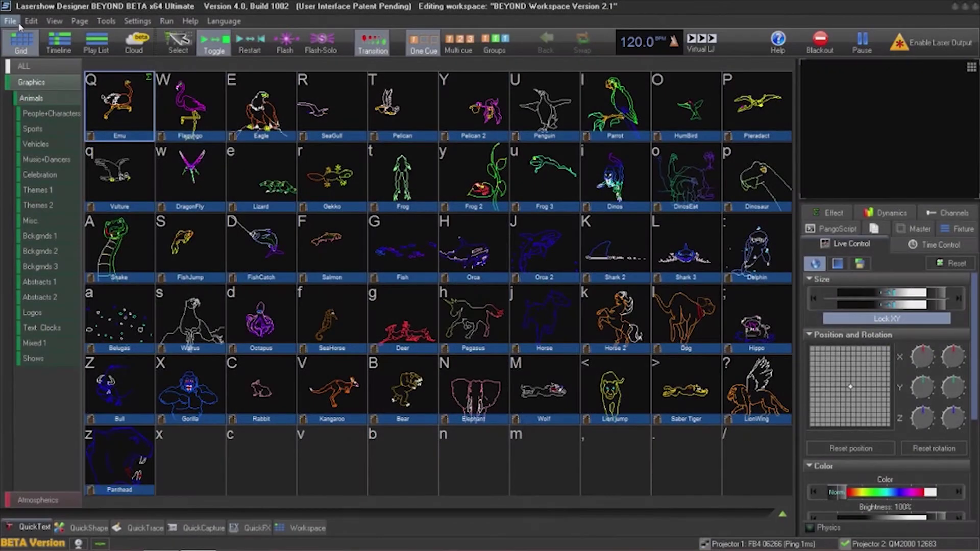
Start an FB4 export using the Auto - Single files type
left_click(10, 21)
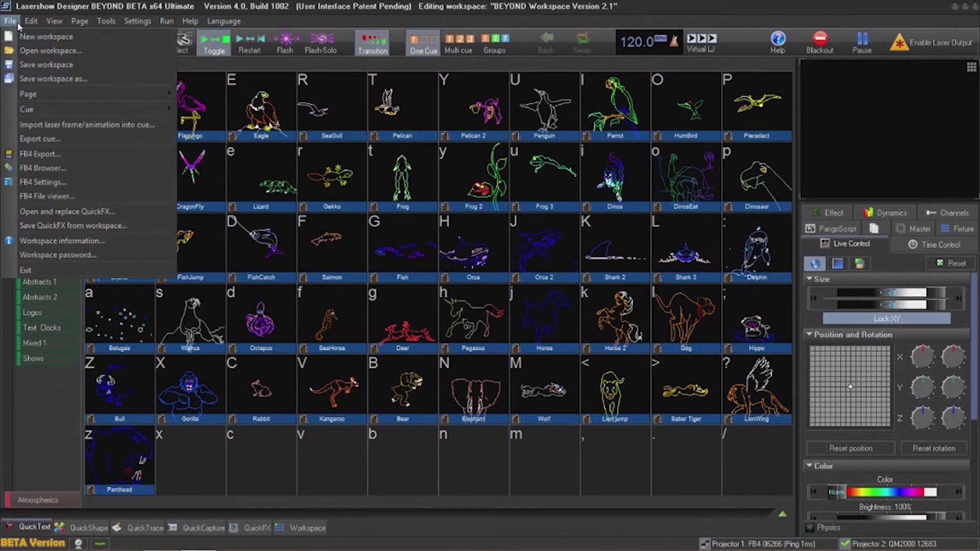
left_click(55, 155)
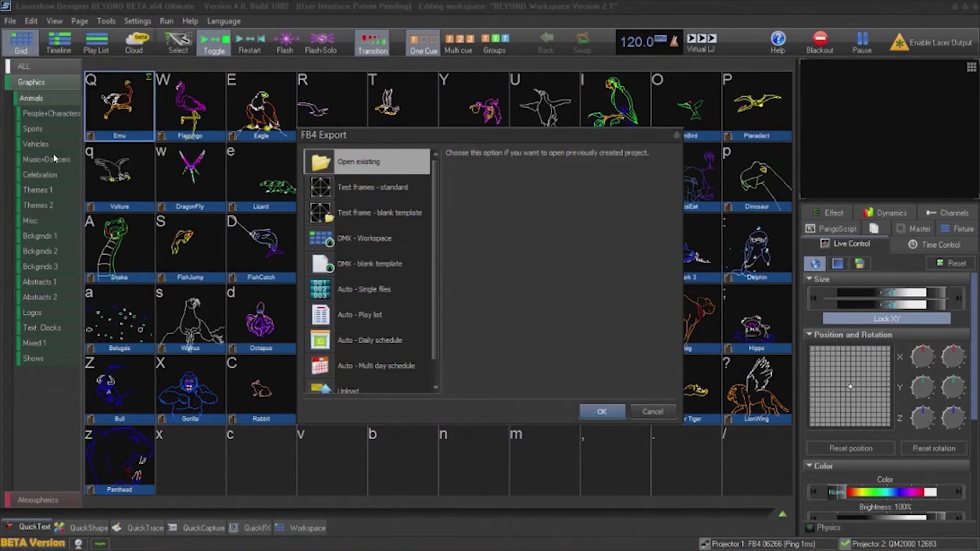
left_click(378, 290)
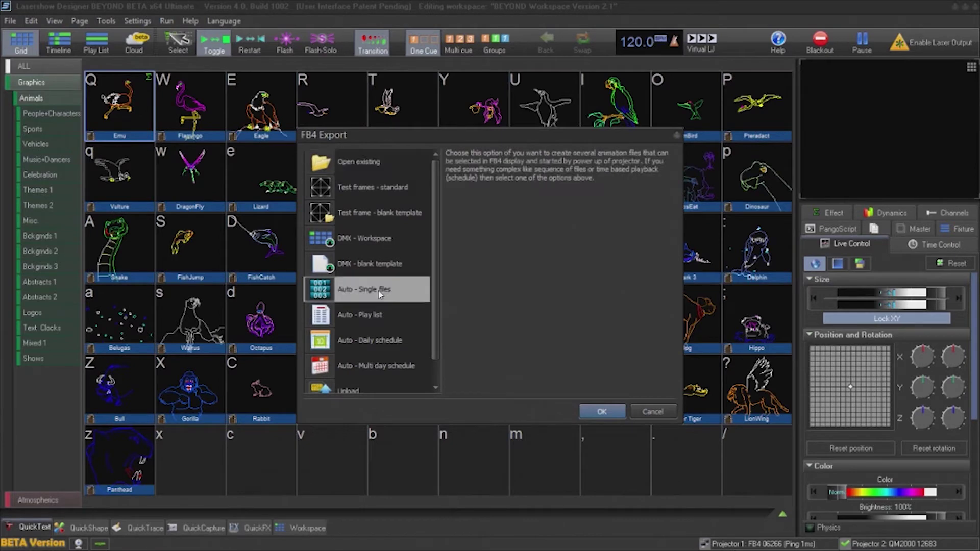
left_click(593, 412)
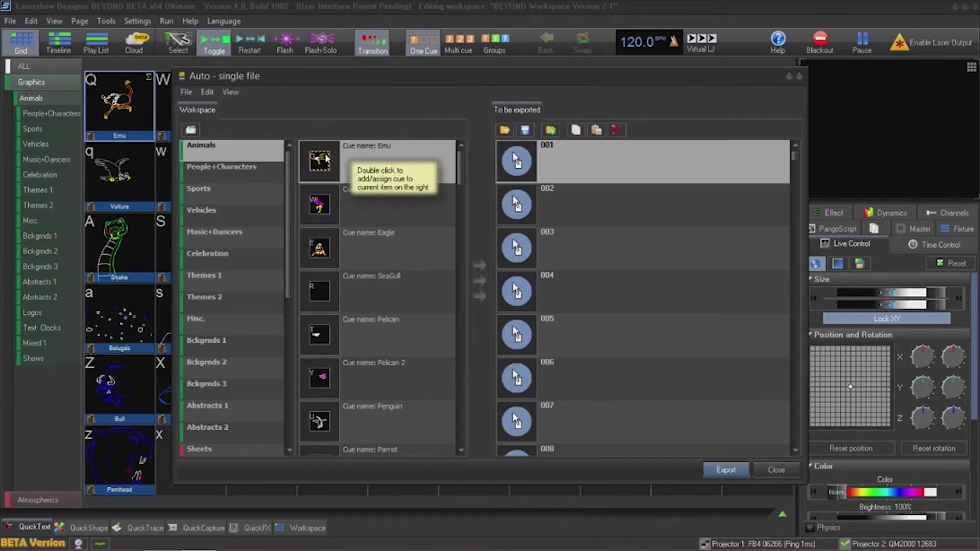
Assign Emu, Flamingo and Eagle to files 001–003, export them, and close FB4 Settings
left_click_drag(336, 156, 527, 172)
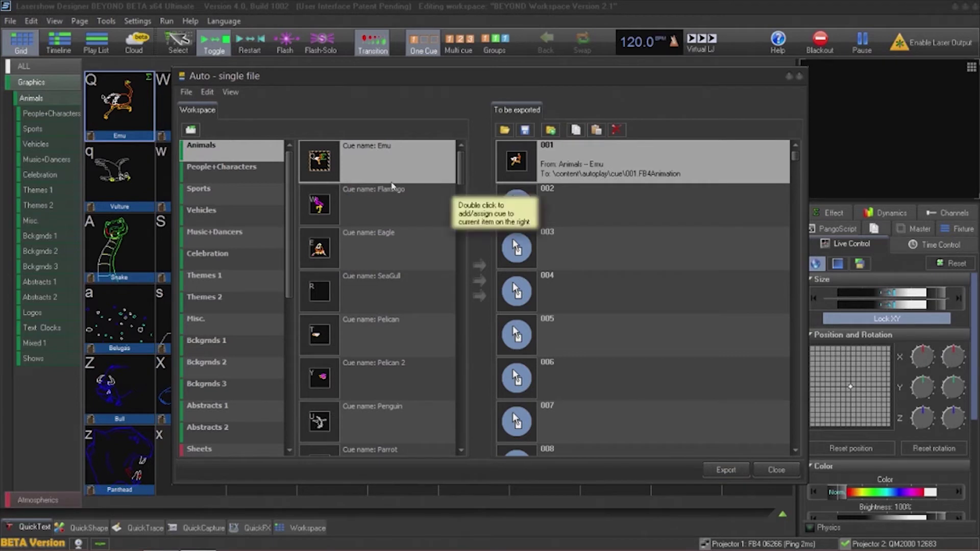
left_click_drag(327, 204, 501, 218)
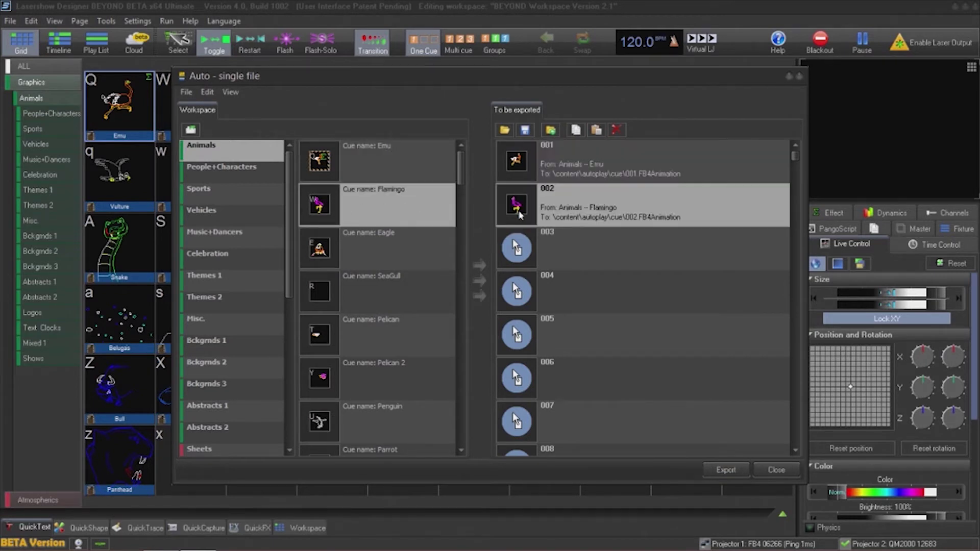
left_click_drag(322, 249, 518, 260)
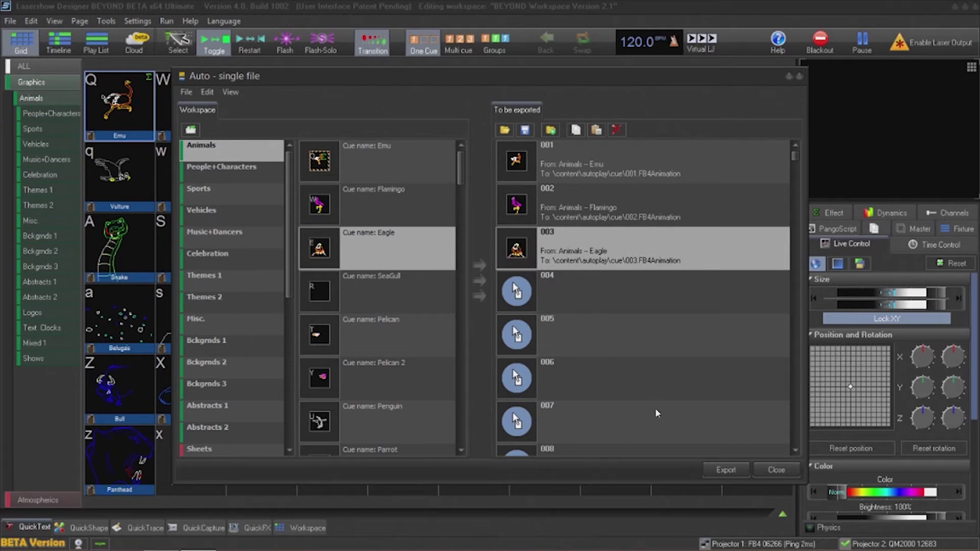
left_click(726, 469)
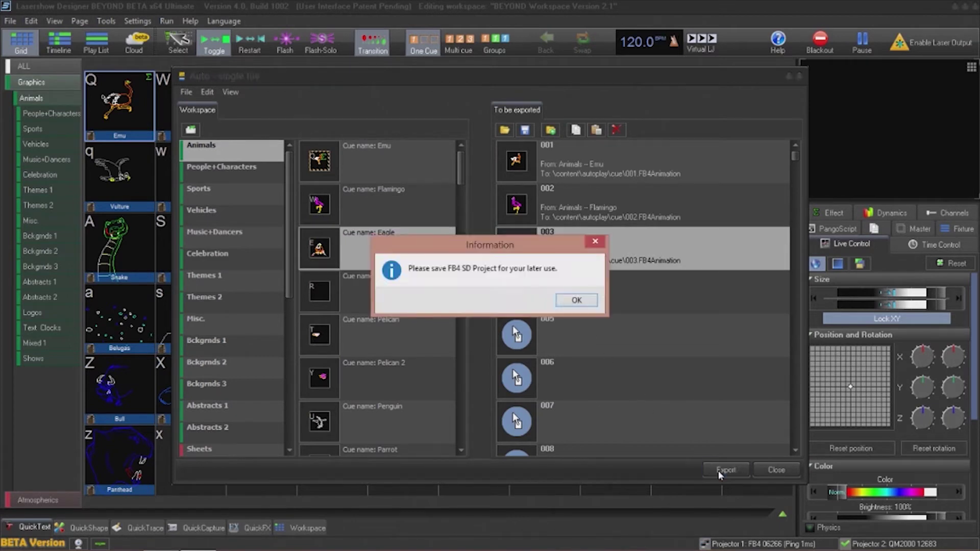
left_click(576, 300)
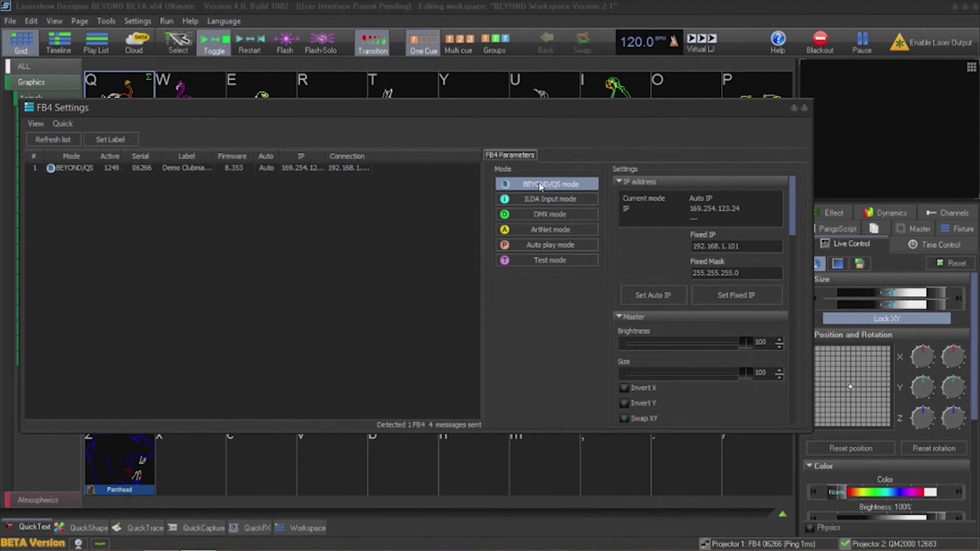
left_click(804, 108)
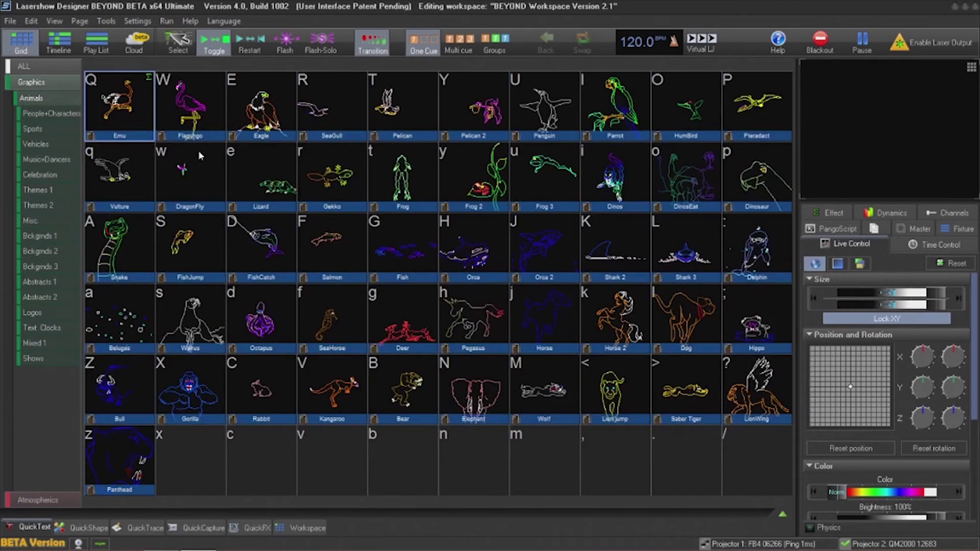
Start an FB4 export using the Auto - play list type
left_click(10, 21)
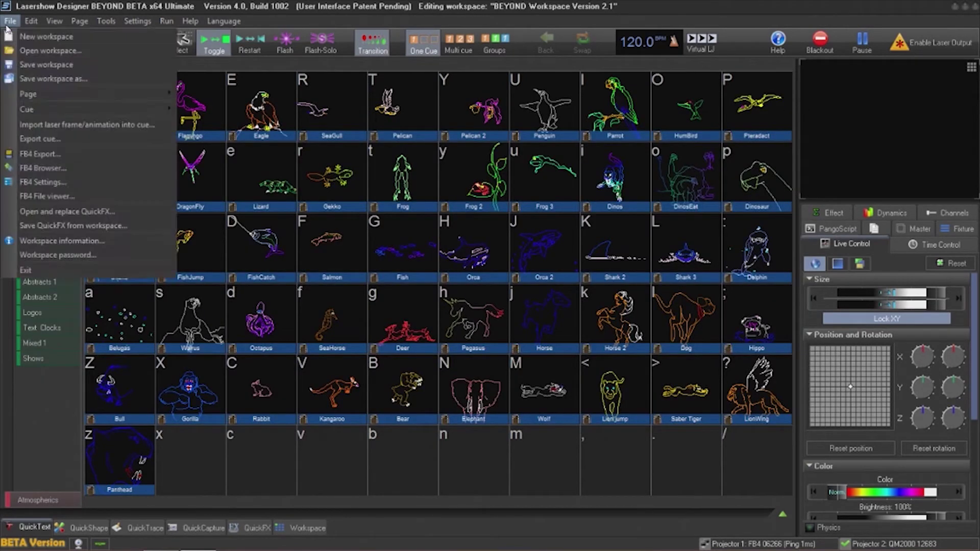
left_click(42, 155)
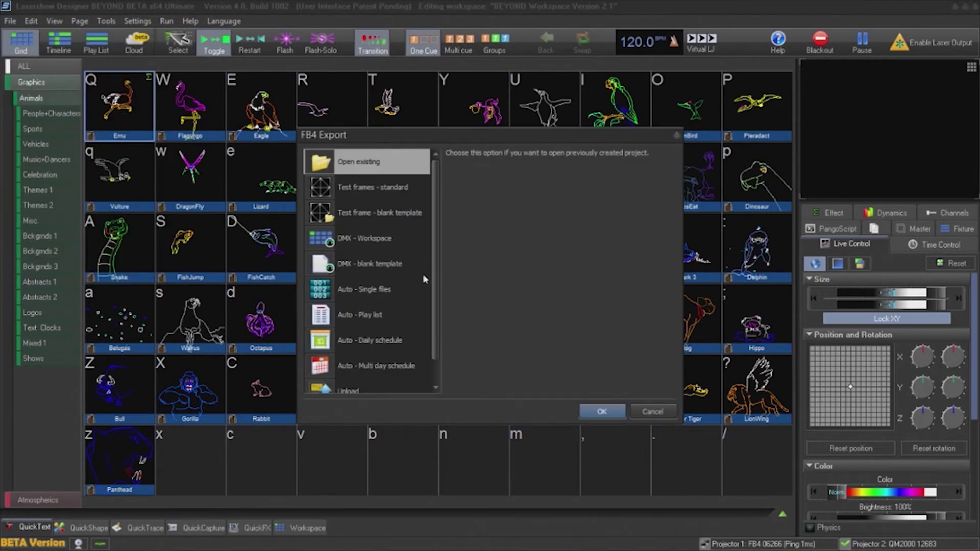
left_click(378, 317)
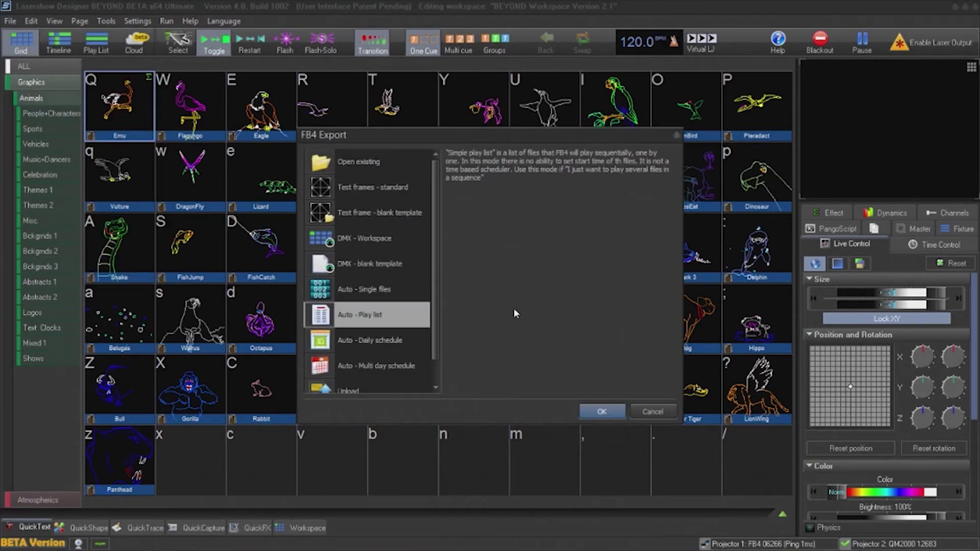
left_click(602, 411)
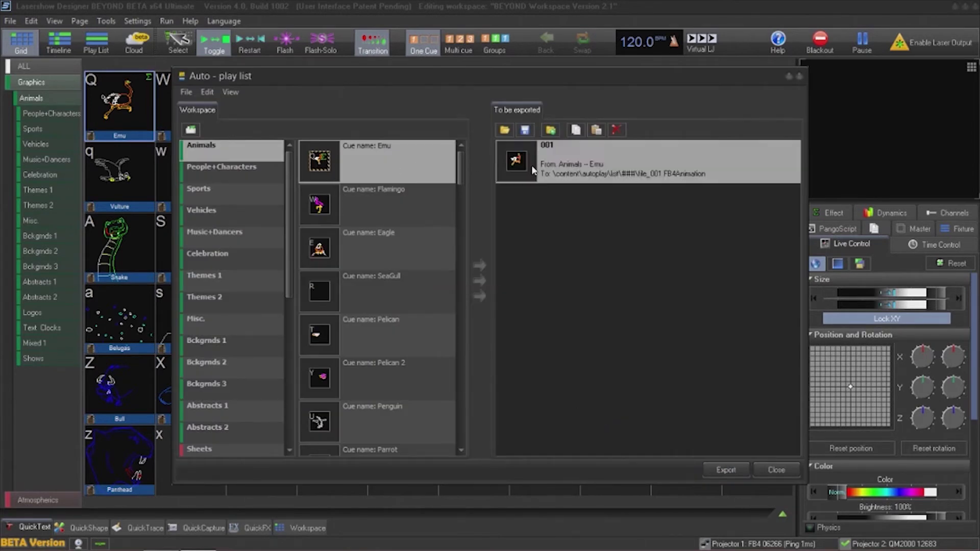
Add Flamingo, Eagle and the second Pangolin logo cue to the play list, then export it
left_click_drag(449, 196, 531, 226)
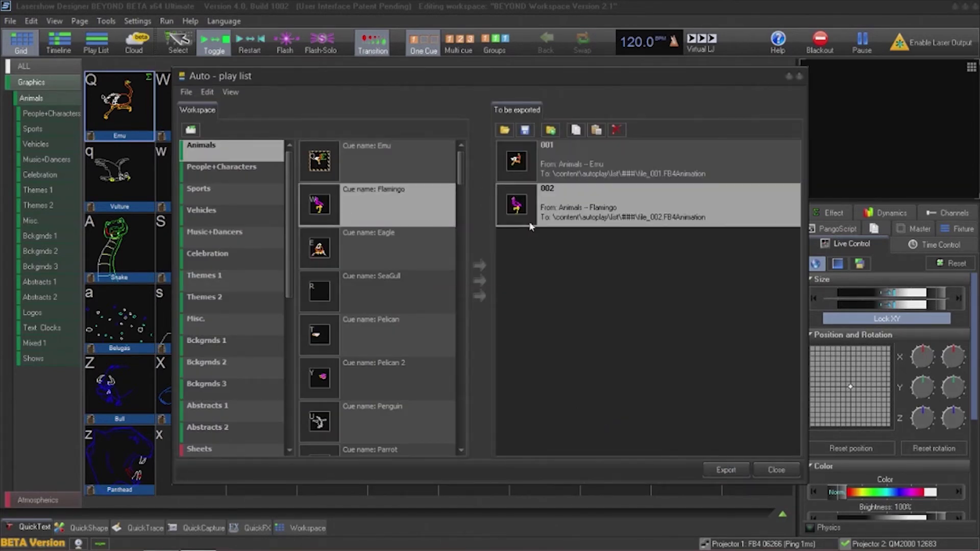
left_click_drag(321, 253, 552, 270)
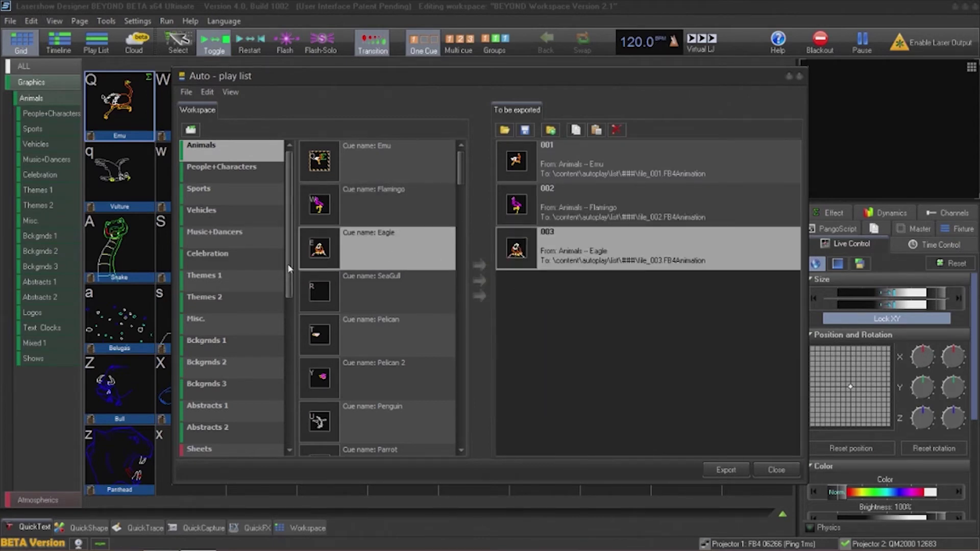
scroll(288, 284, "down", 3)
scroll(291, 302, "down", 2)
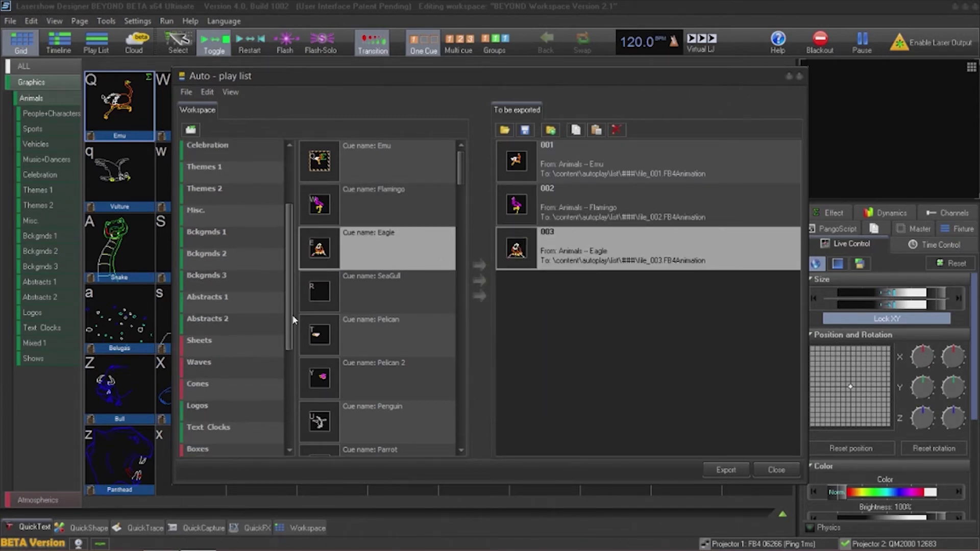
left_click(214, 416)
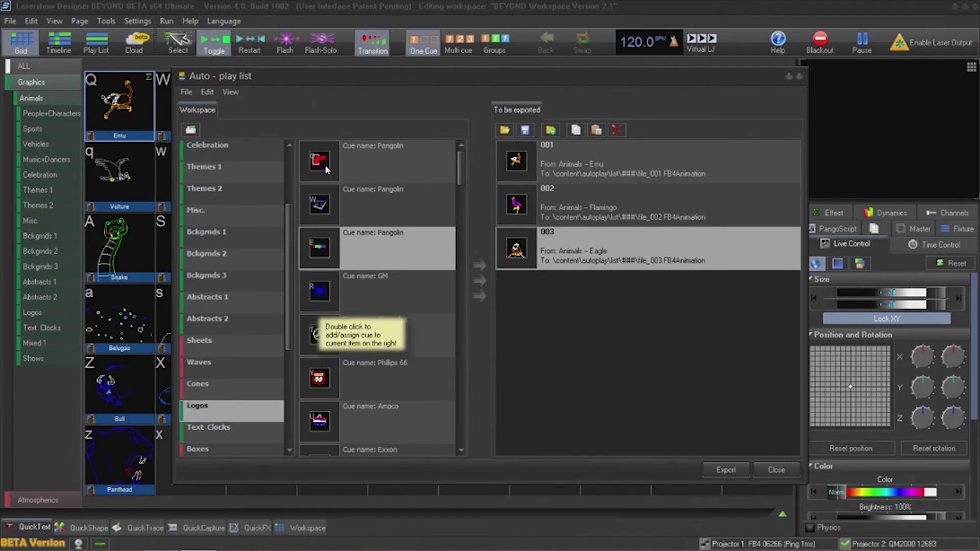
left_click_drag(321, 212, 531, 320)
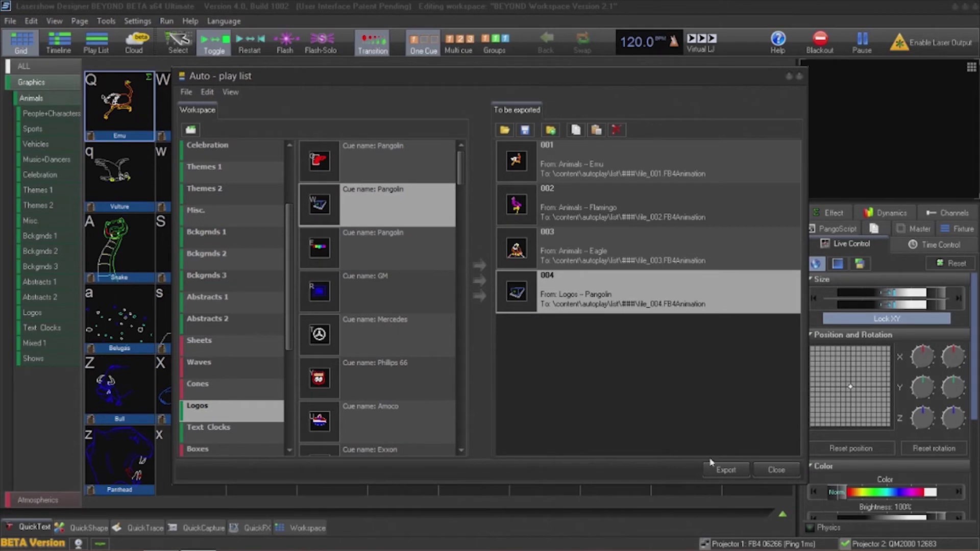
left_click(717, 470)
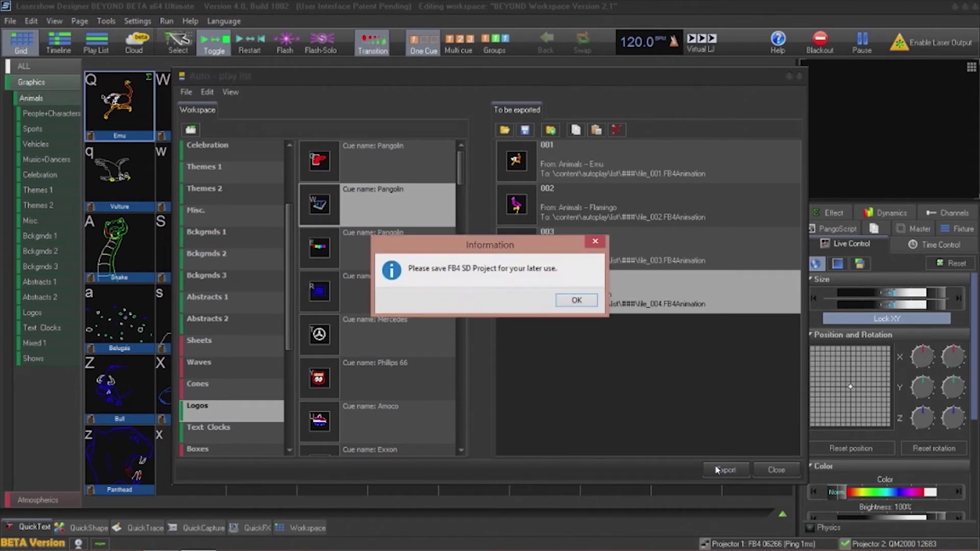
left_click(576, 300)
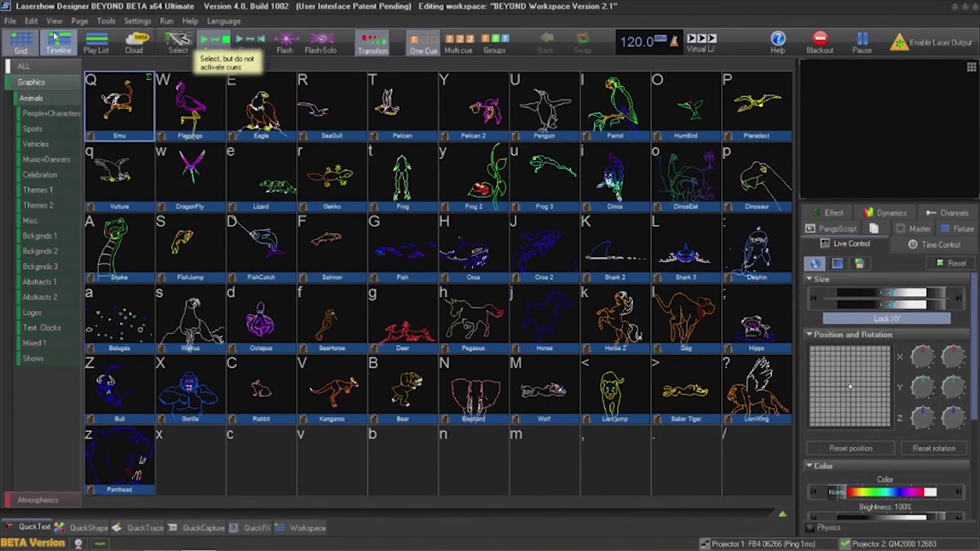
left_click(10, 21)
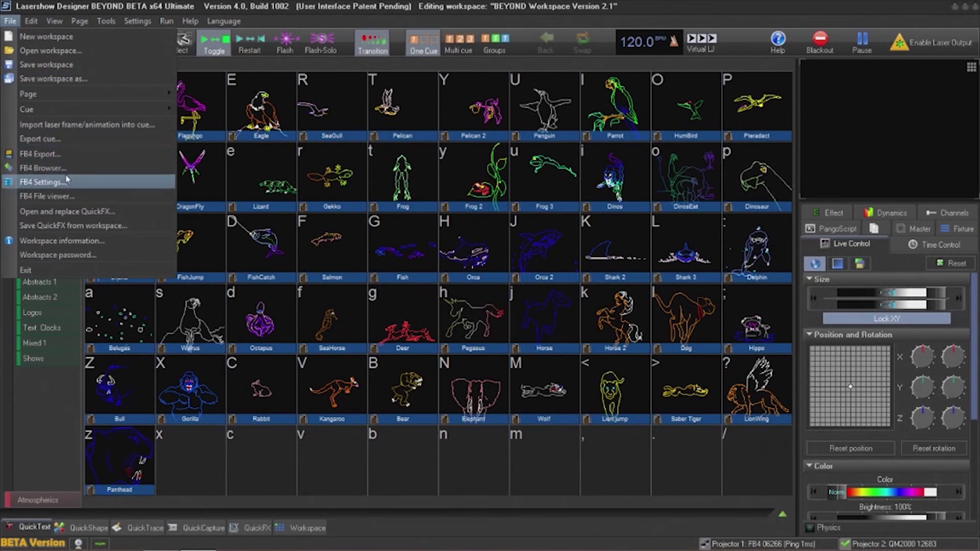
Open FB4 Settings and collapse IP address, Master, Color, ArtNet and DMX to reach Clock
left_click(66, 182)
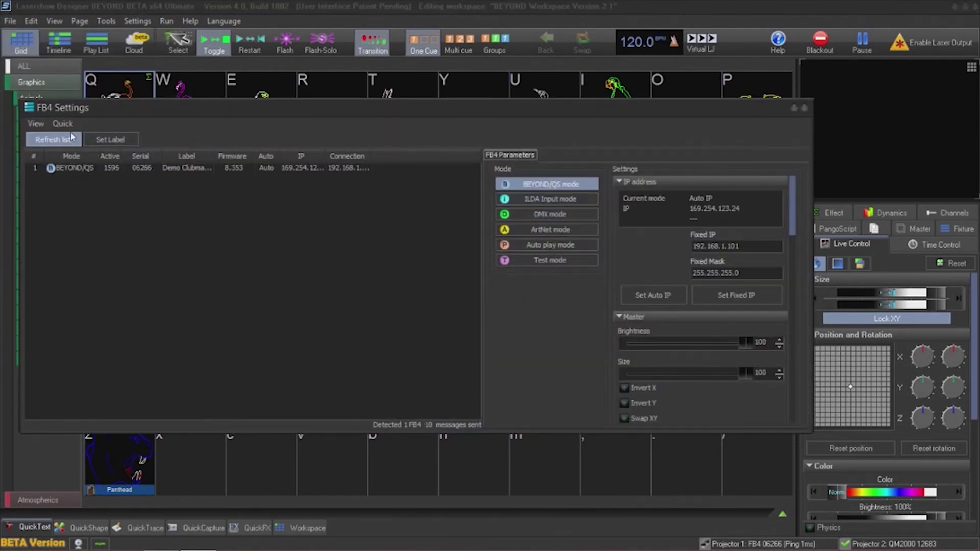
left_click(619, 184)
left_click(634, 194)
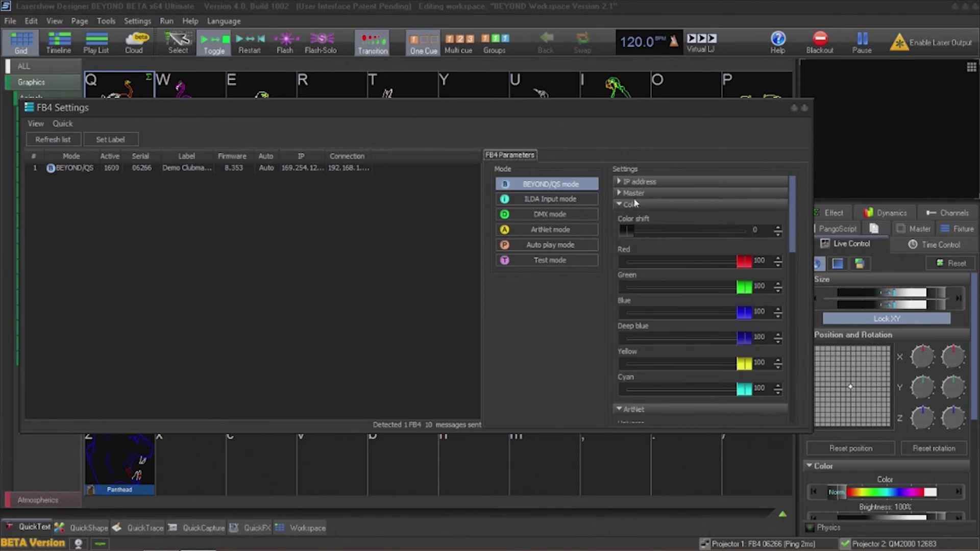
left_click(632, 204)
left_click(633, 217)
left_click(632, 228)
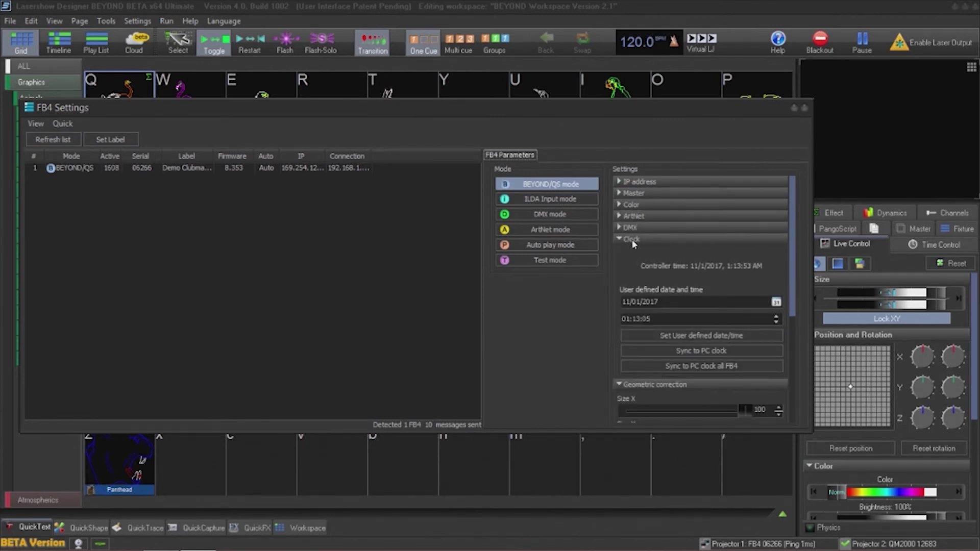
Sync all FB4 clocks to the PC clock and close the settings
left_click(639, 368)
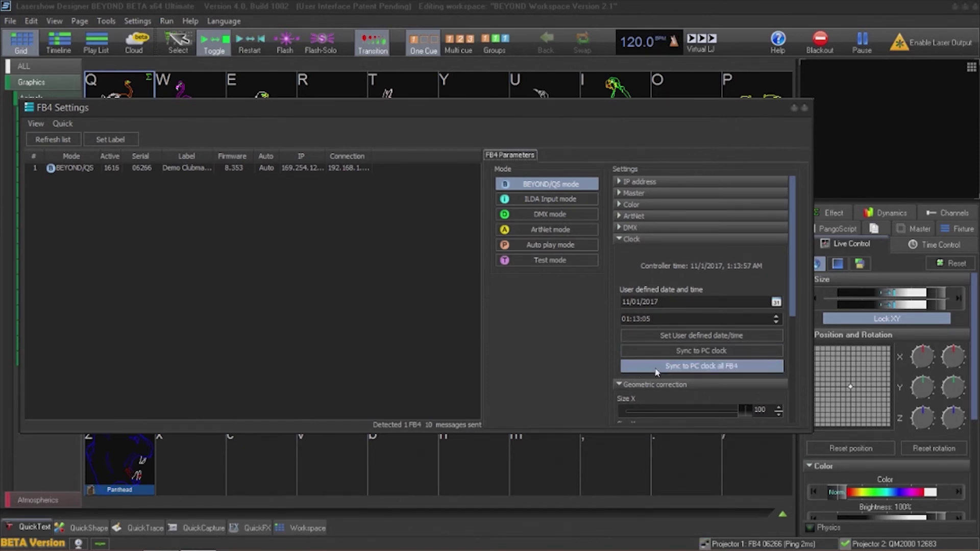
left_click(516, 306)
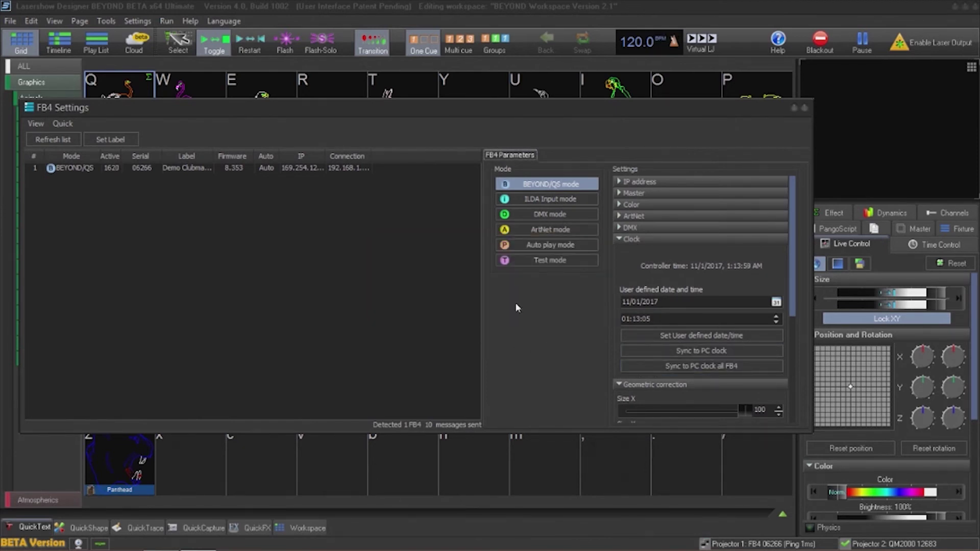
mouse_move(479, 549)
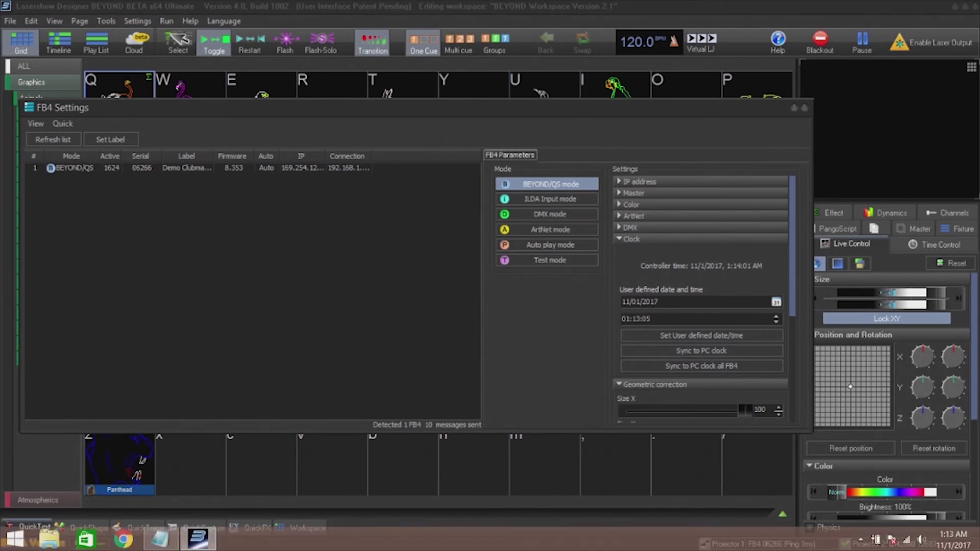
key("Escape")
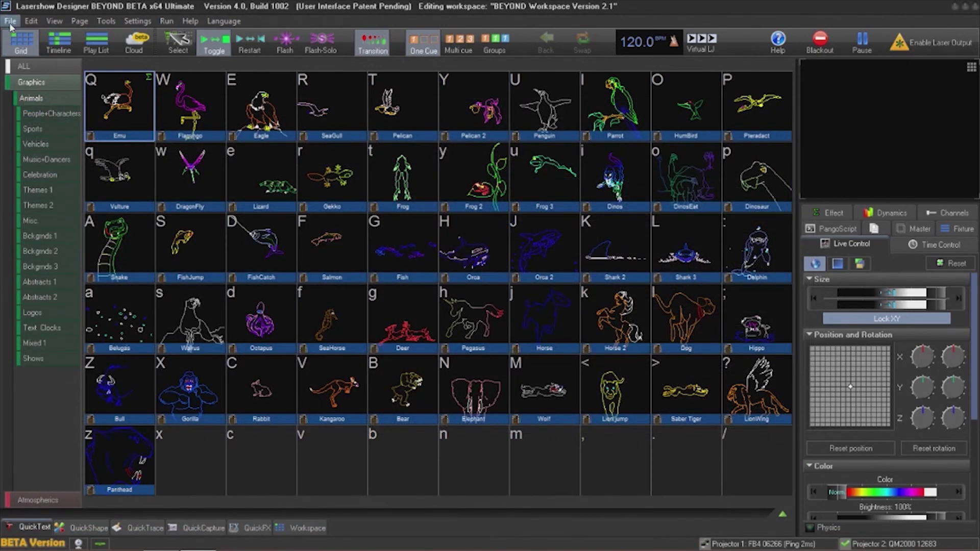
left_click(10, 22)
Start an FB4 export using the Auto - Daily schedule type
mouse_move(48, 109)
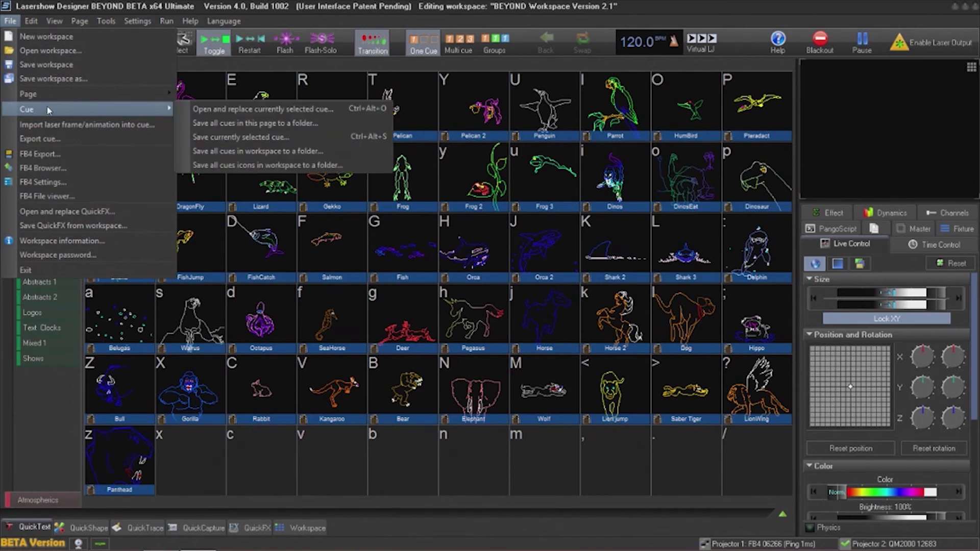
left_click(74, 153)
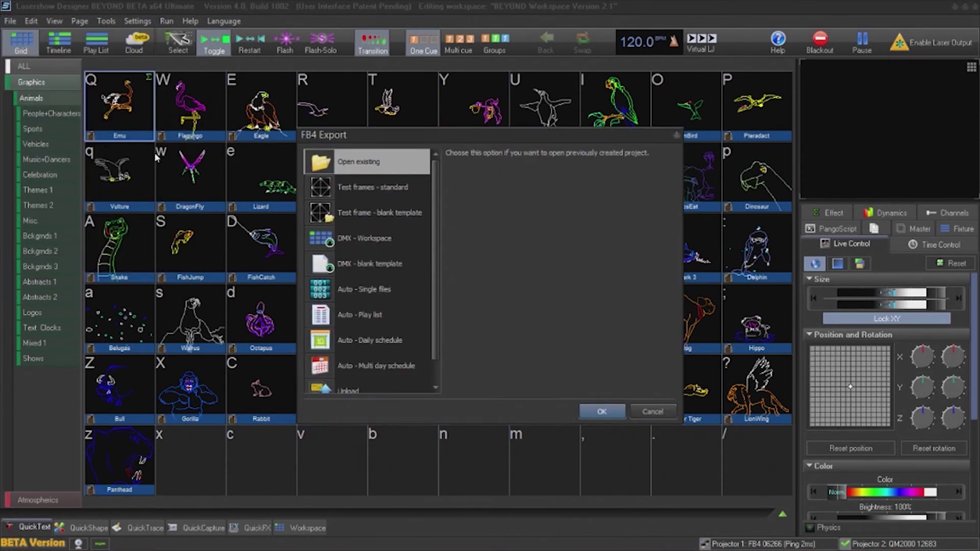
left_click(380, 344)
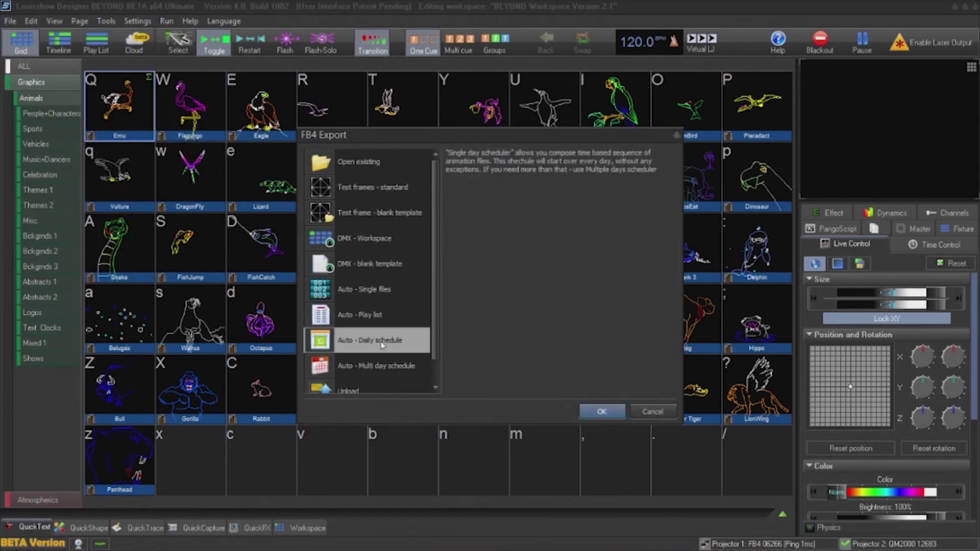
left_click(598, 412)
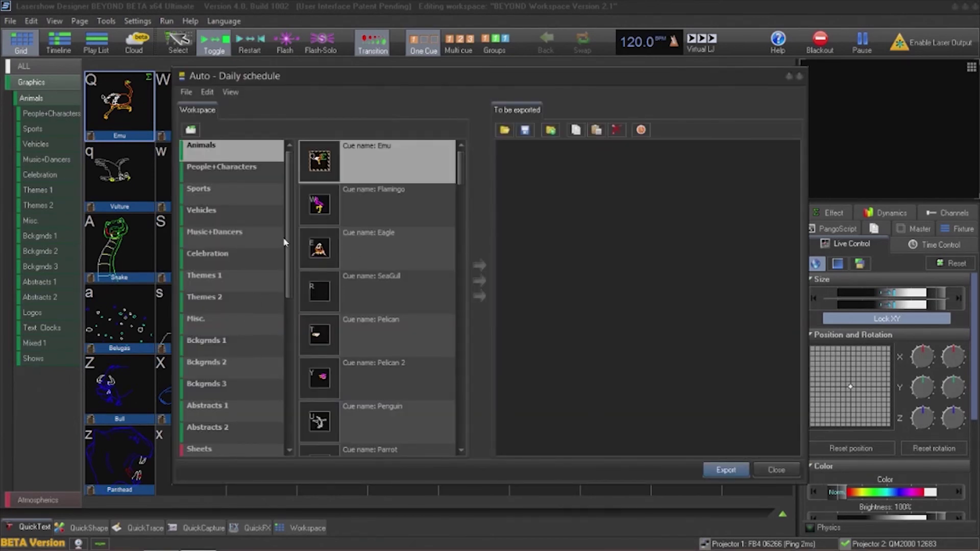
Add the second Pangolin cue from Logos as the schedule's first event
scroll(295, 286, "down", 2)
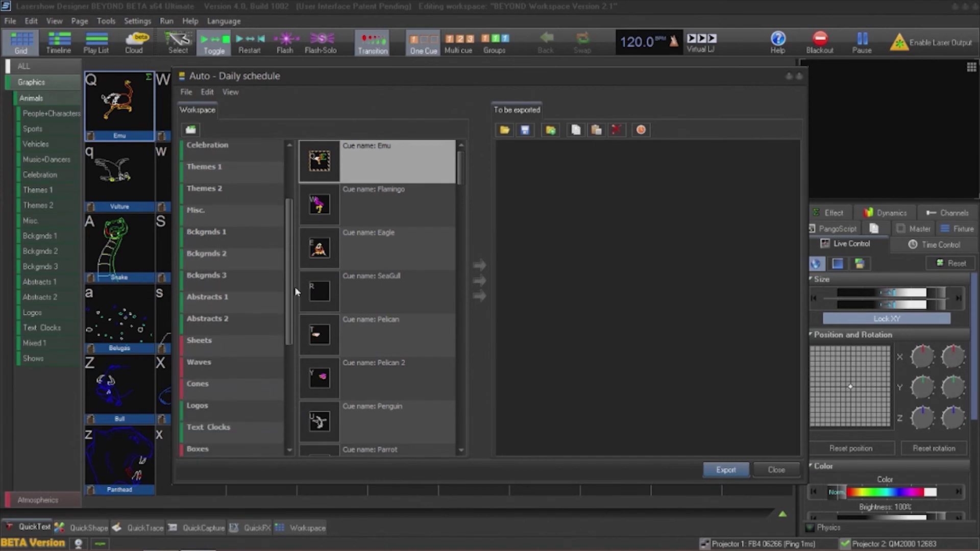
left_click(229, 401)
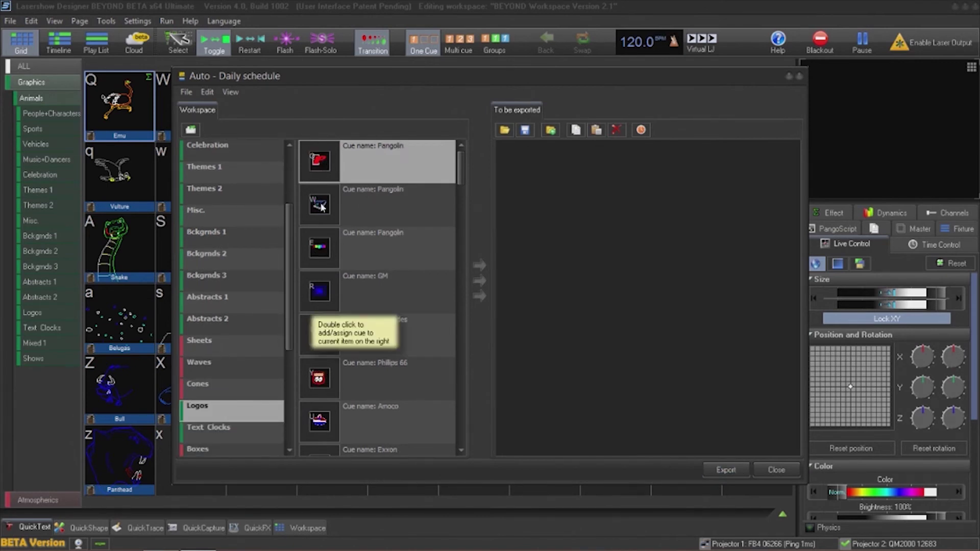
left_click_drag(322, 207, 509, 213)
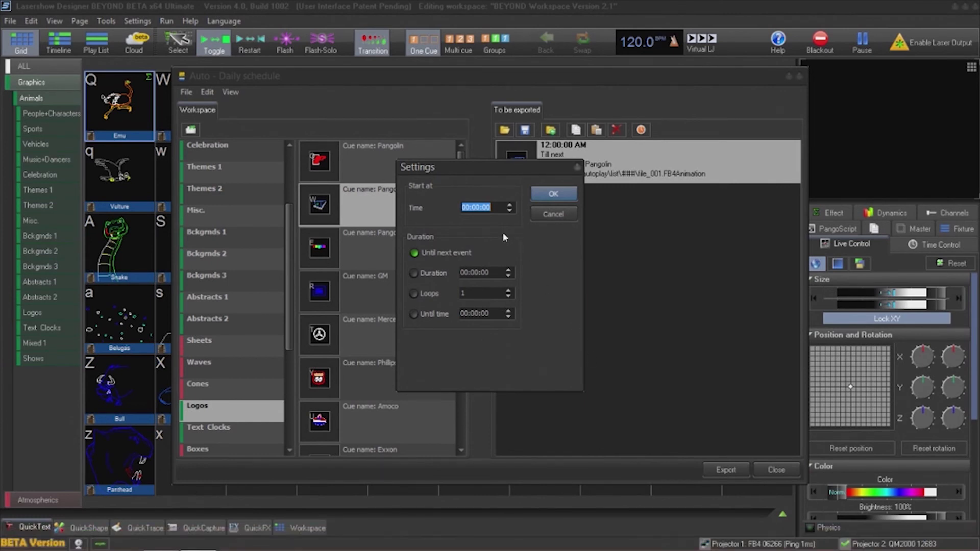
Schedule the Pangolin event at 01:15:00 with more loops running until 01:20, then export the daily schedule
type("011")
type("0")
left_click(509, 290)
left_click(423, 315)
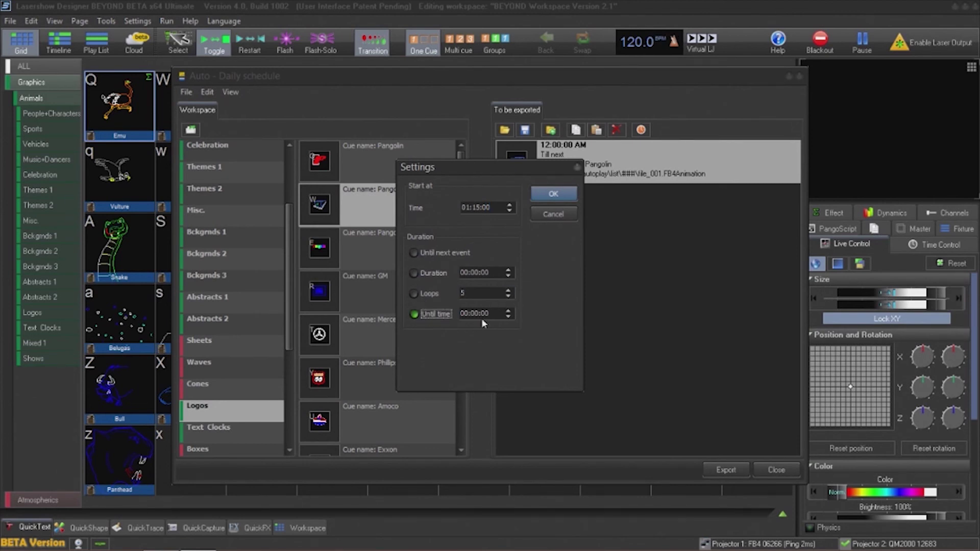
double_click(496, 315)
type("01:20")
left_click(555, 194)
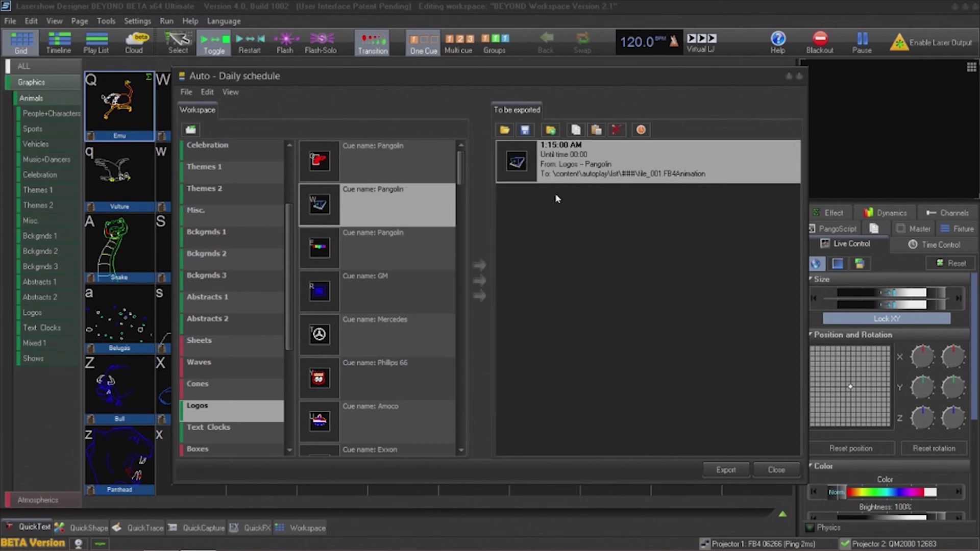
left_click(721, 474)
left_click(583, 304)
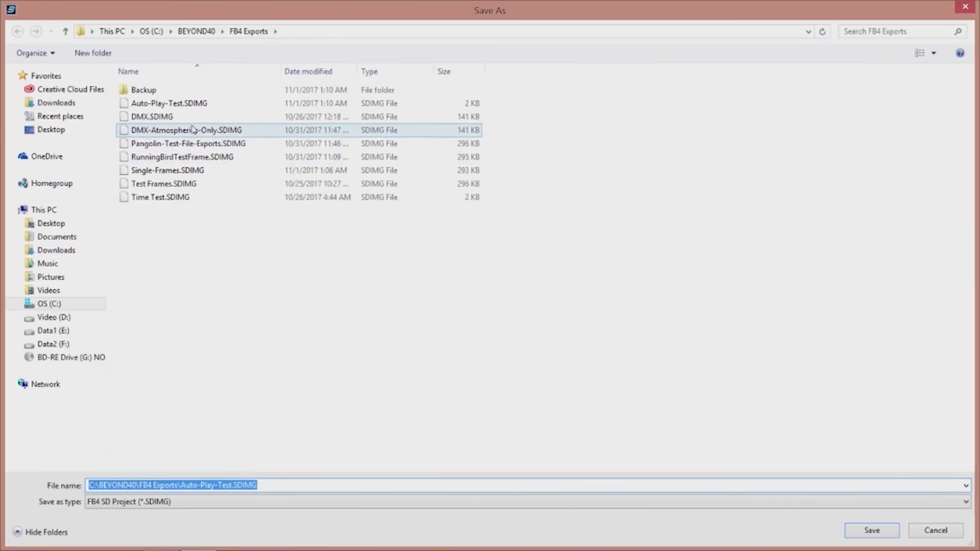
Save the schedule over the existing Auto-Play-Test.SDIMG in the FB4 Exports folder
double_click(187, 104)
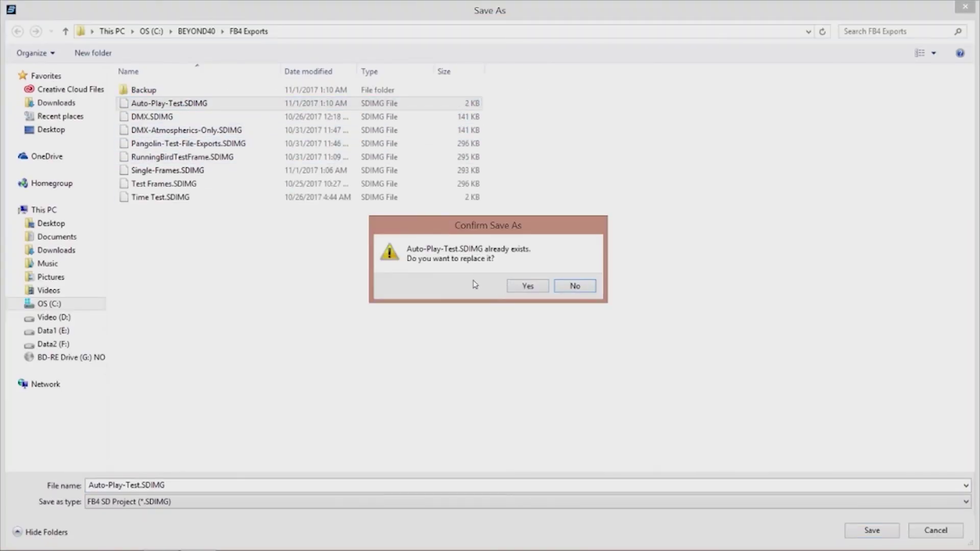